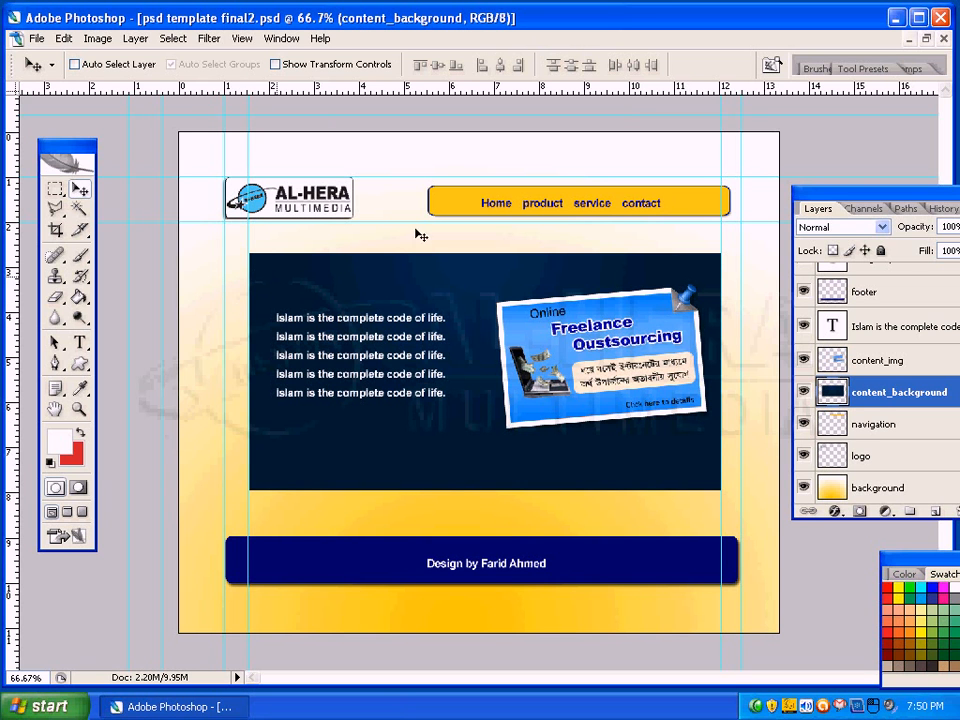
left_click_drag(812, 190, 822, 175)
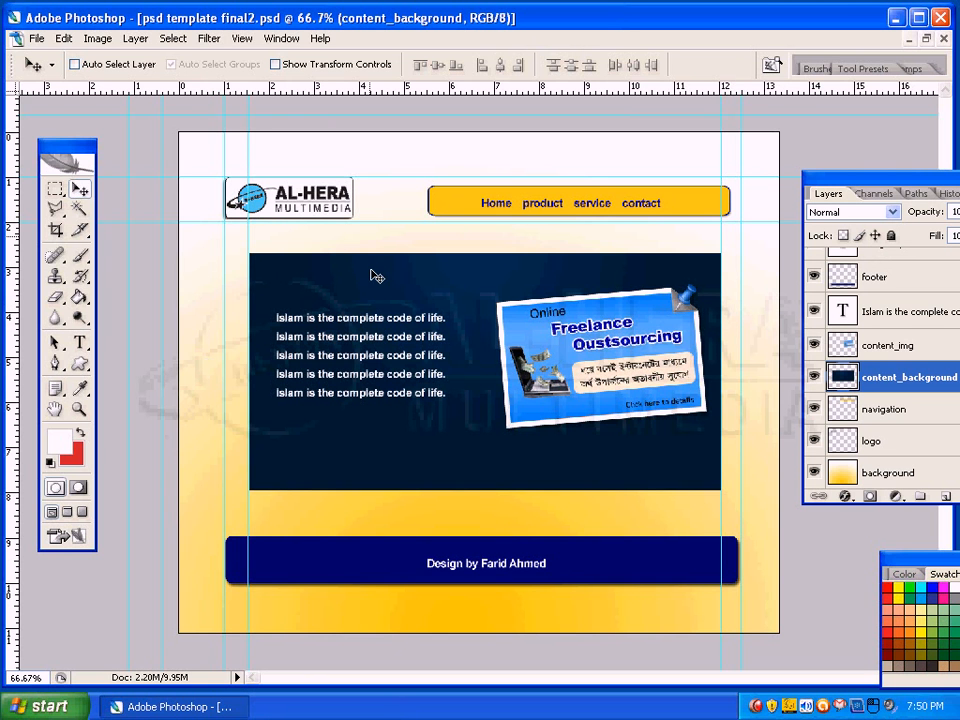
left_click(33, 39)
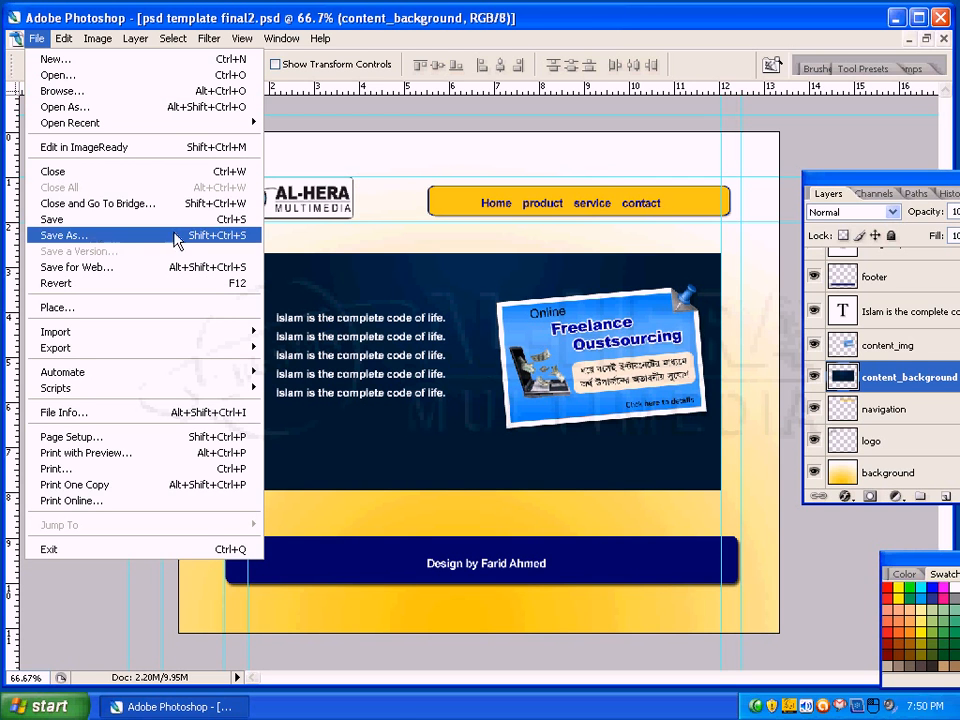
left_click(643, 146)
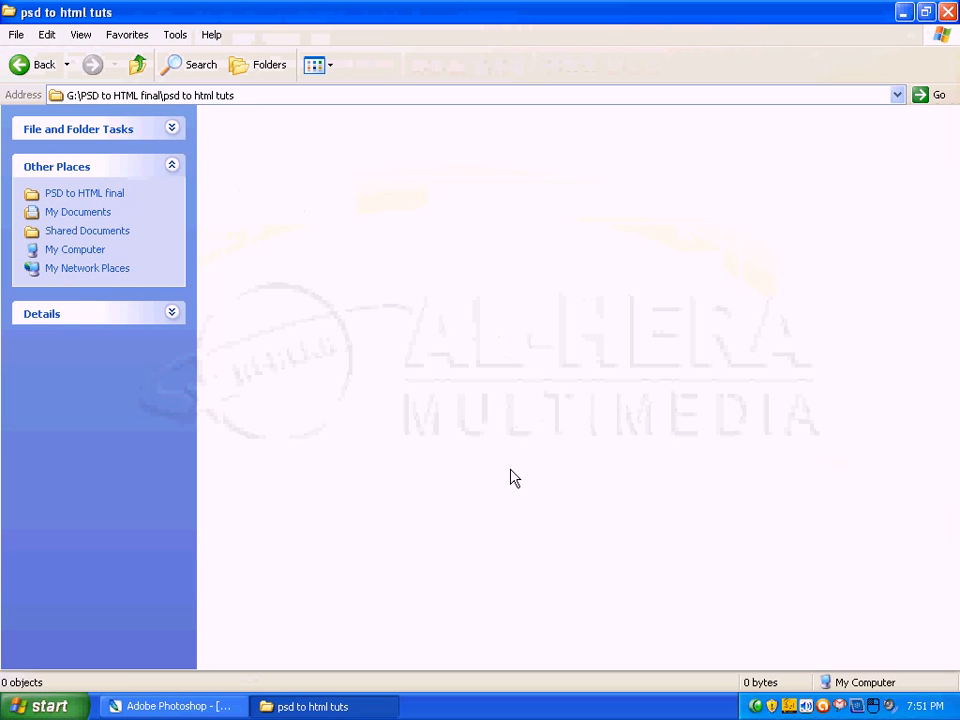
Create a new folder named images inside the psd to html tuts folder.
right_click(389, 341)
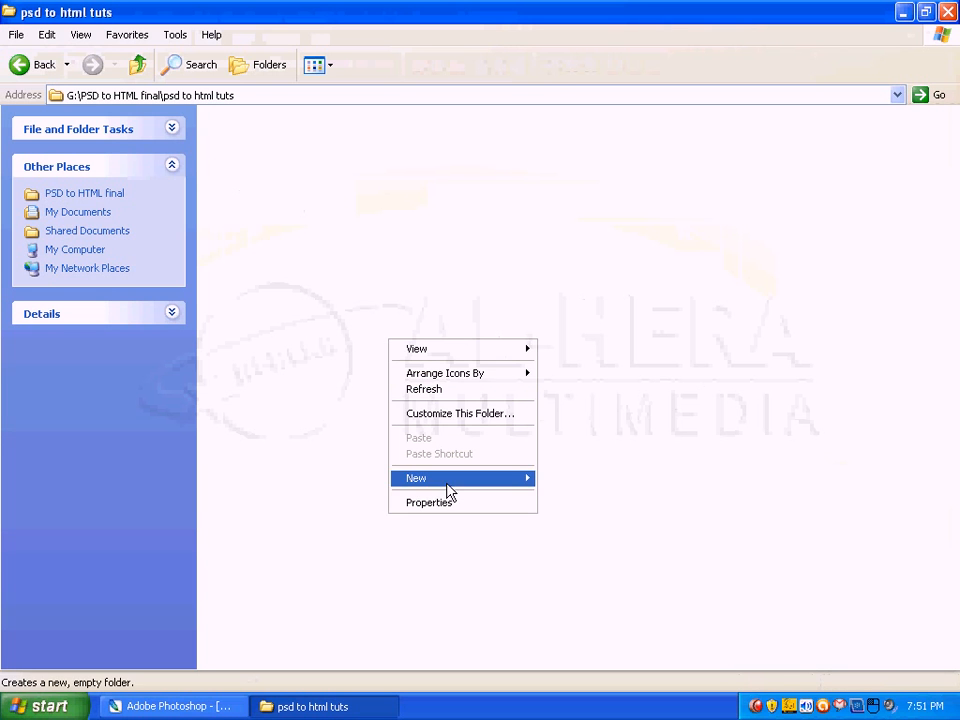
mouse_move(450, 480)
left_click(596, 481)
type("im")
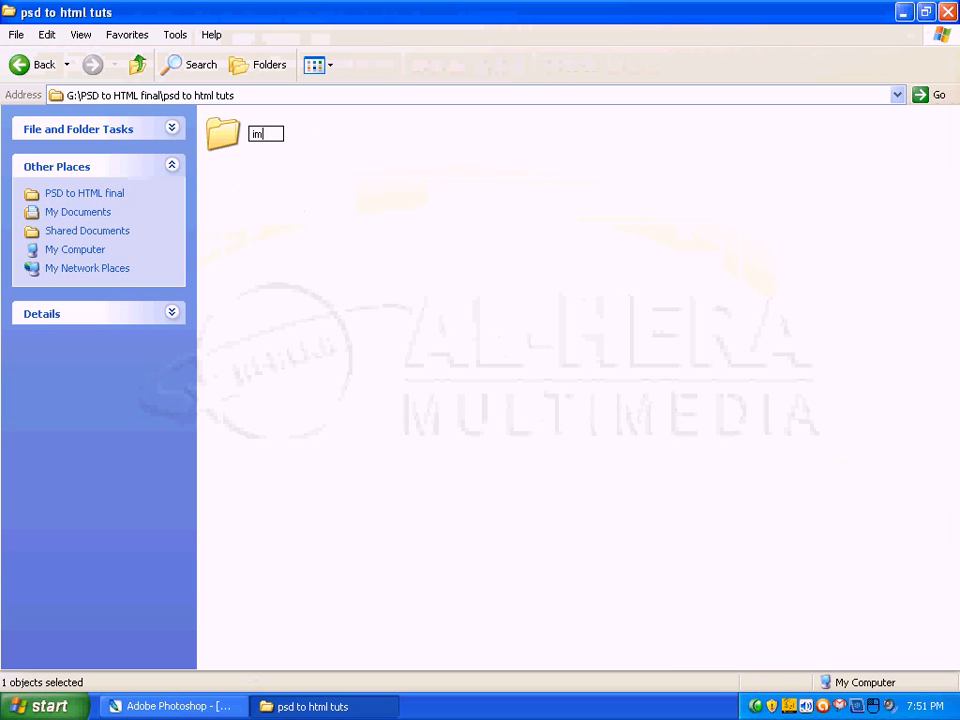
type("ages")
key("Return")
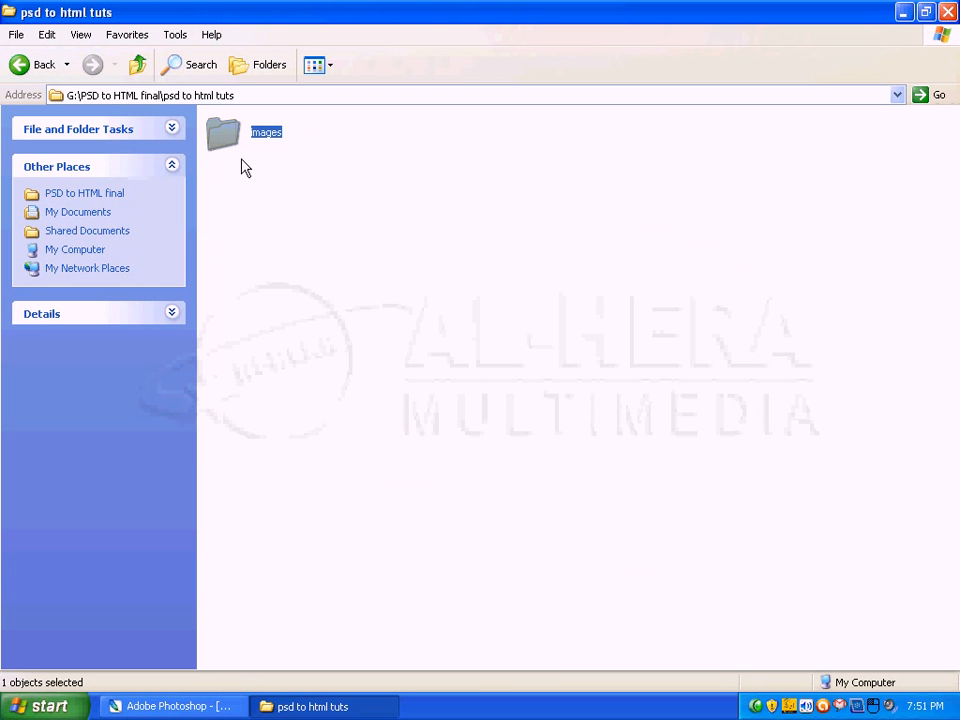
left_click(903, 12)
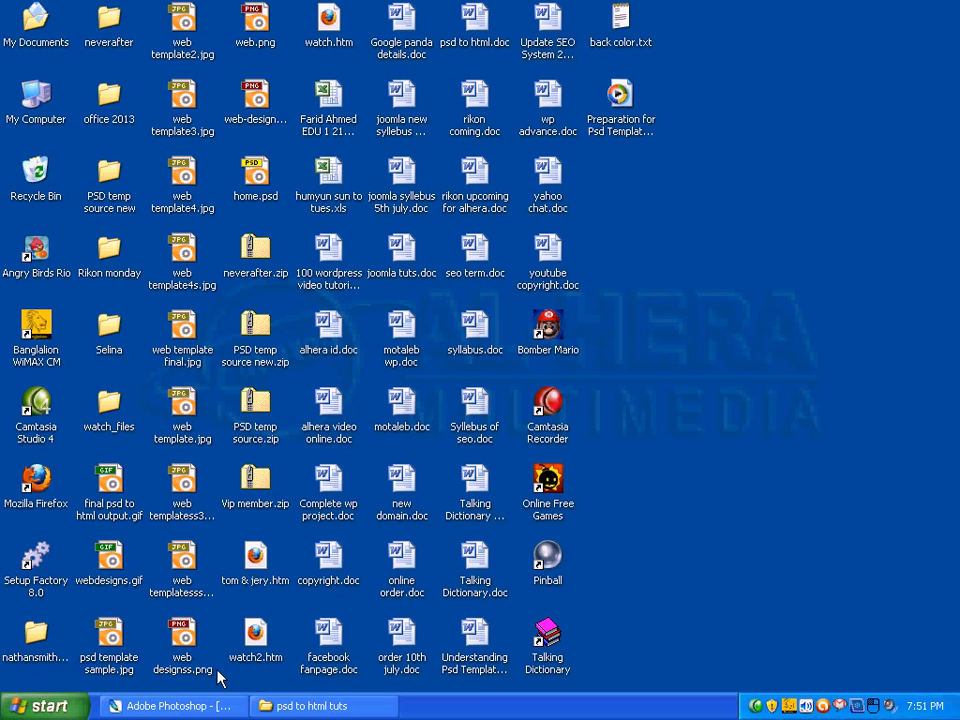
Switch to Photoshop, select the background layer and set the Rectangular Marquee to a fixed size of 5 px by 800 px.
left_click(176, 706)
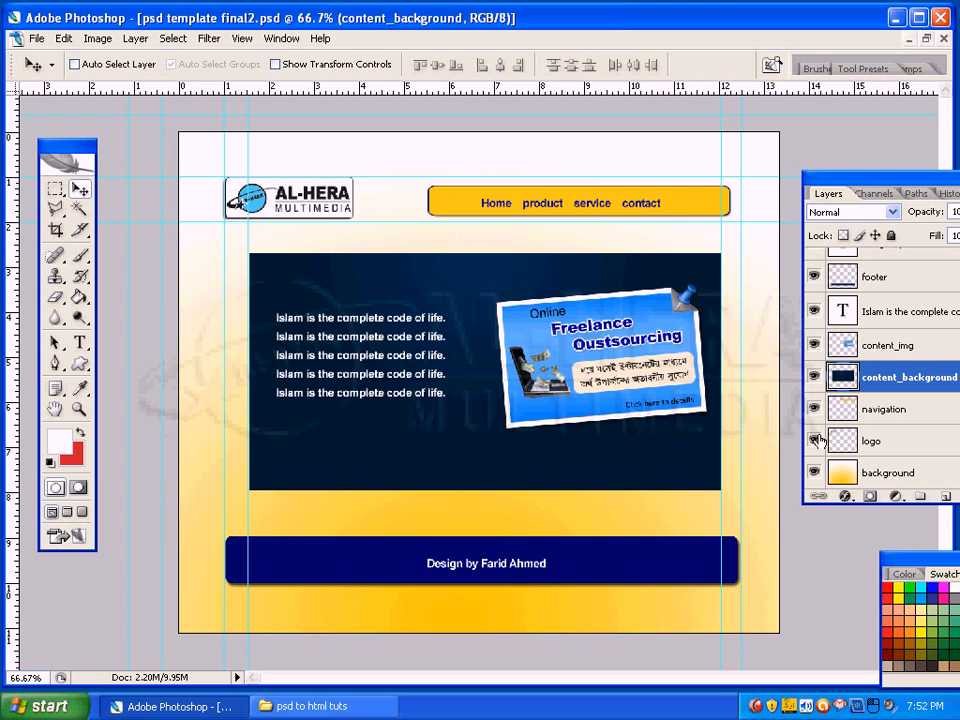
left_click(870, 477)
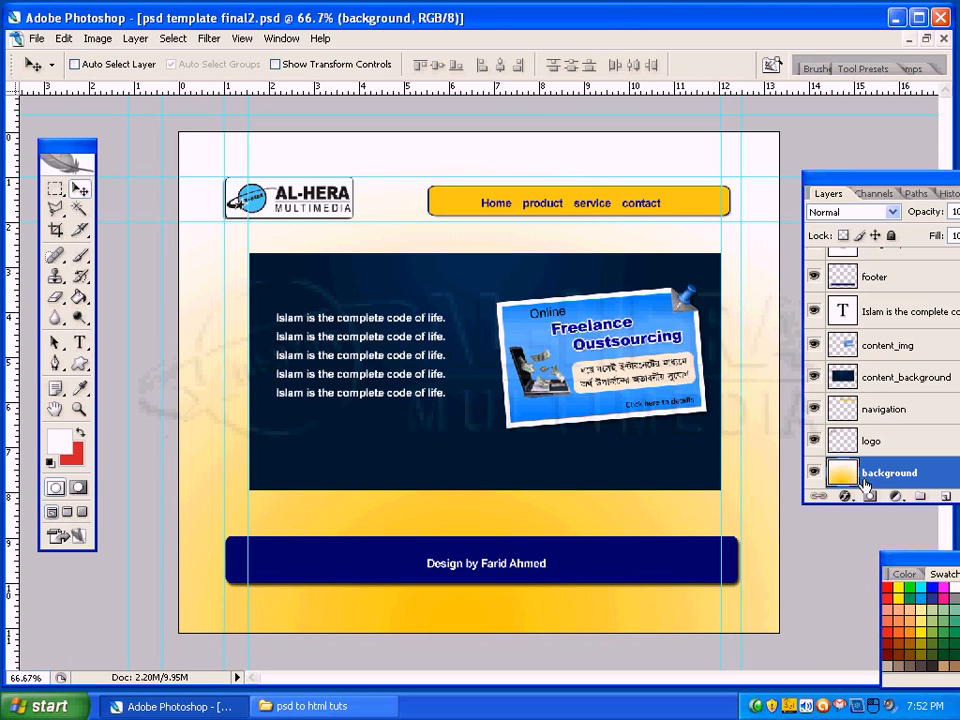
left_click(56, 193)
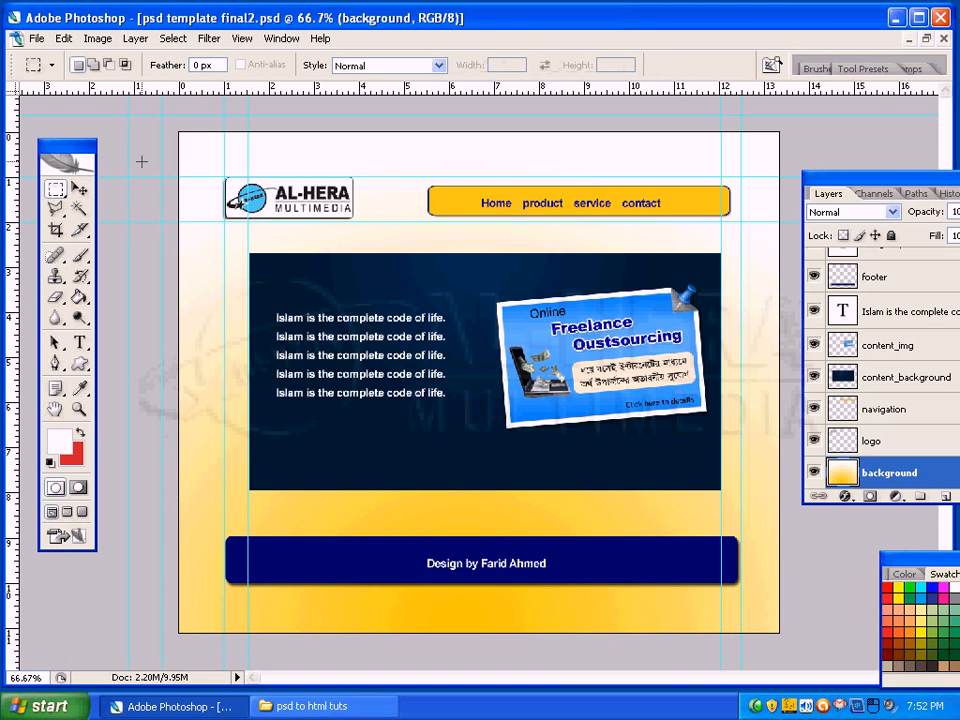
left_click(352, 66)
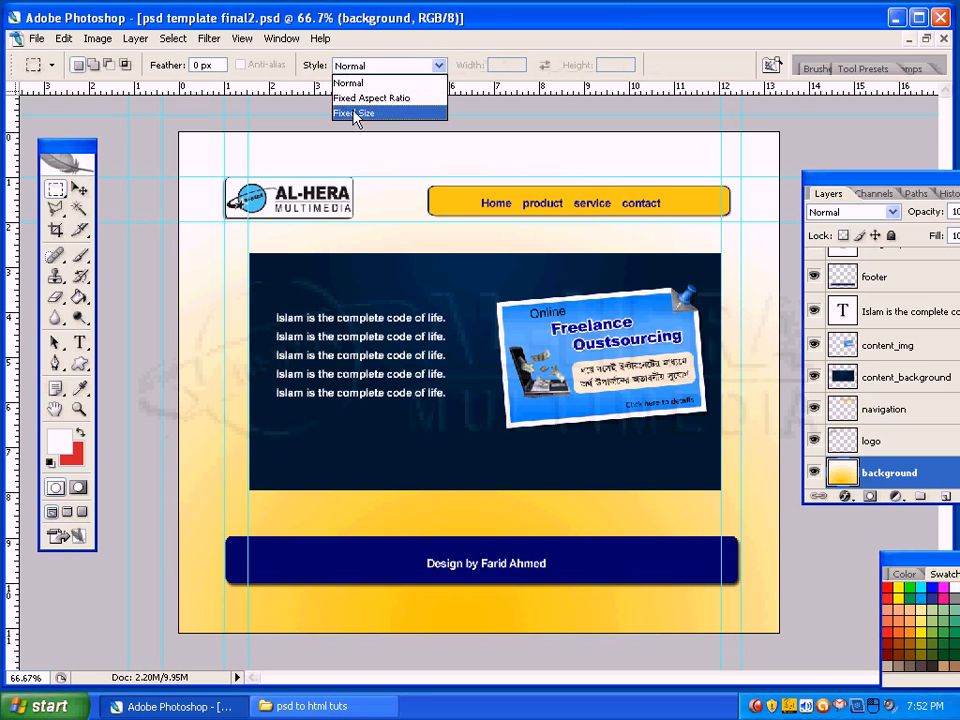
left_click(356, 114)
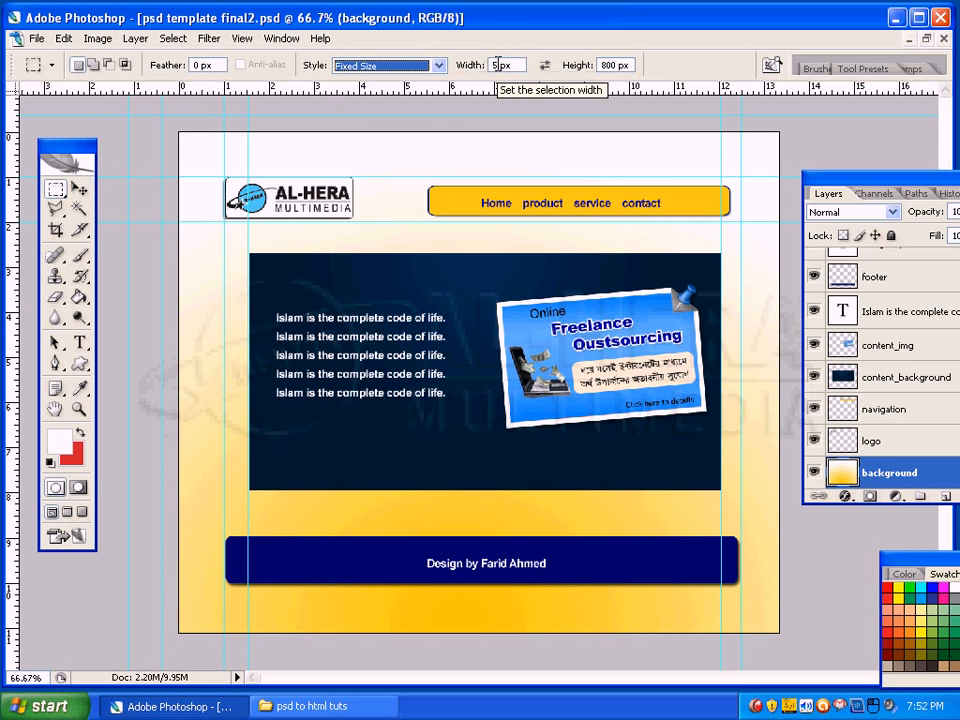
double_click(496, 64)
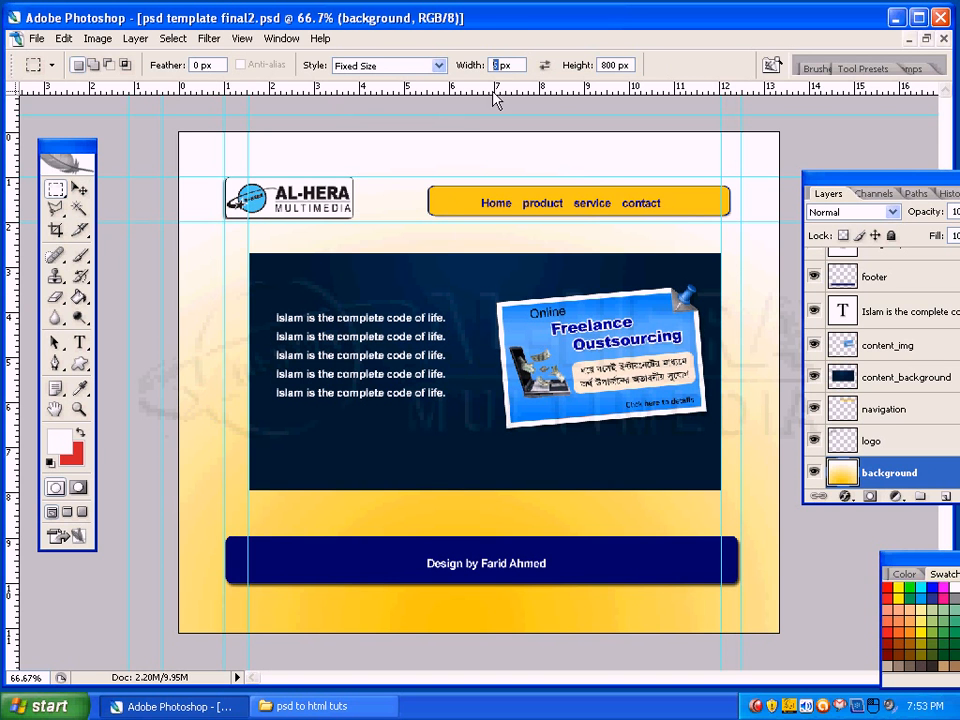
double_click(612, 65)
Place the fixed-size selection at the canvas's upper edge, between its left edge and the logo, and copy that strip.
left_click(201, 134)
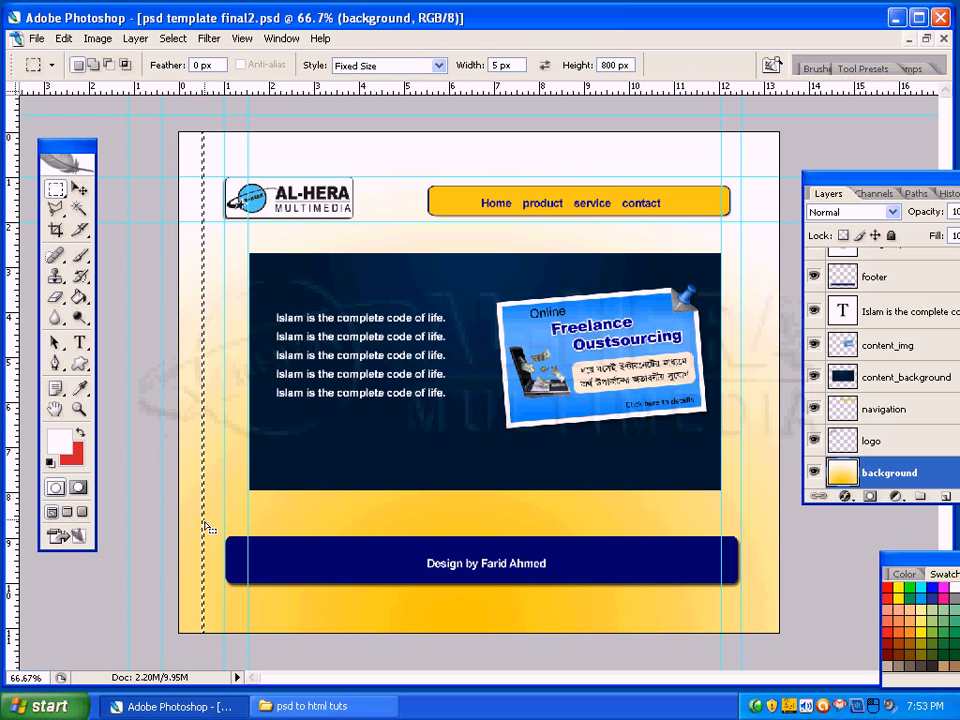
left_click(63, 38)
left_click(86, 178)
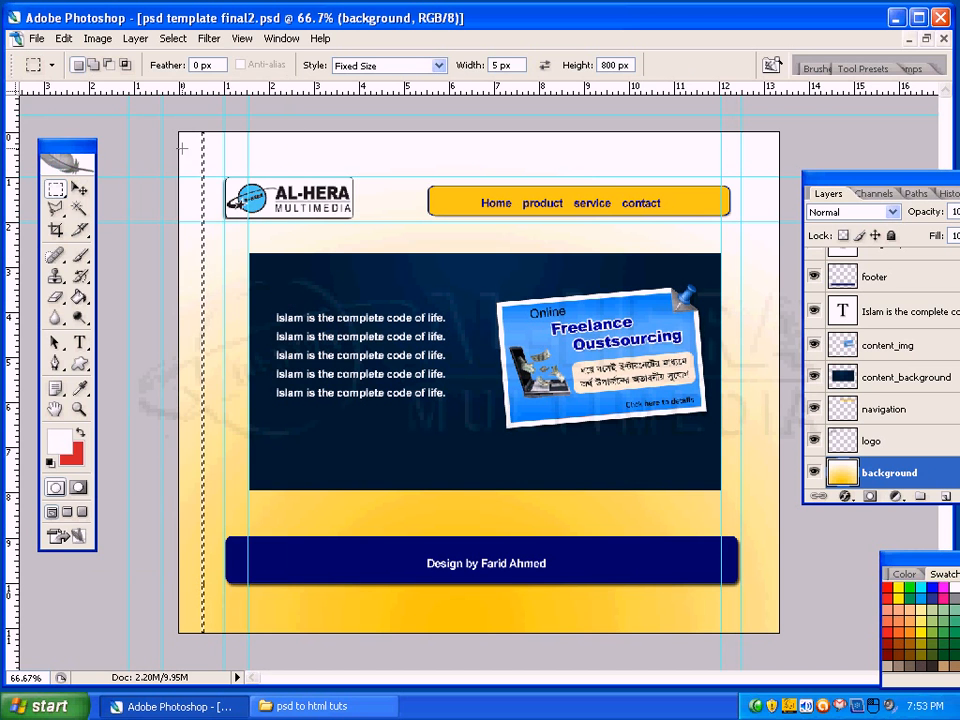
Create a new 5 by 800 pixel document with transparent background contents and paste the copied strip into it.
left_click(37, 38)
left_click(50, 58)
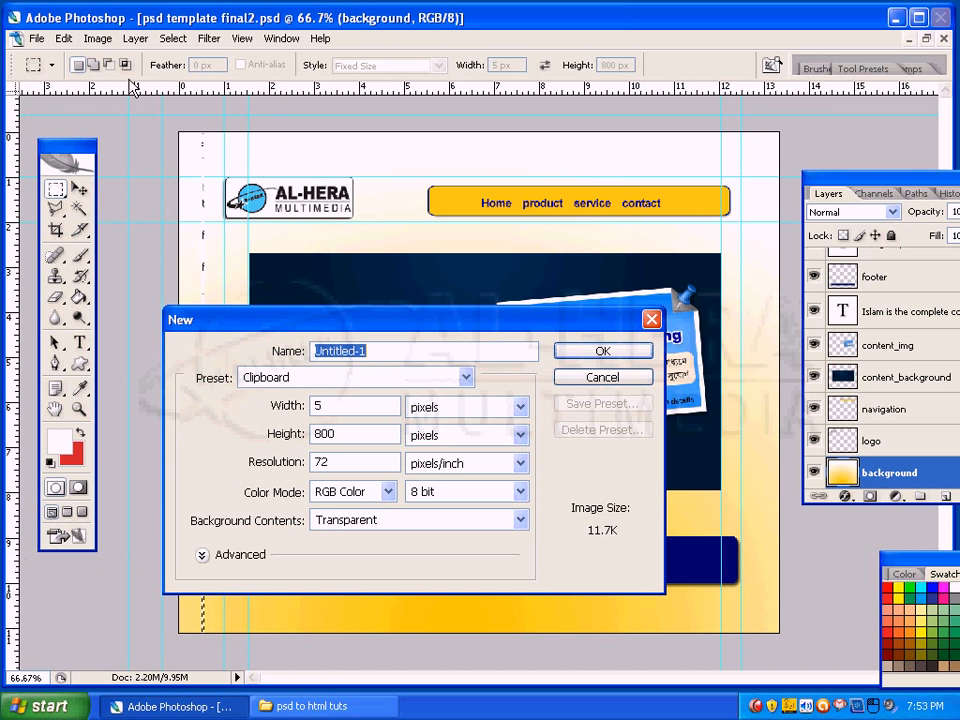
left_click(603, 355)
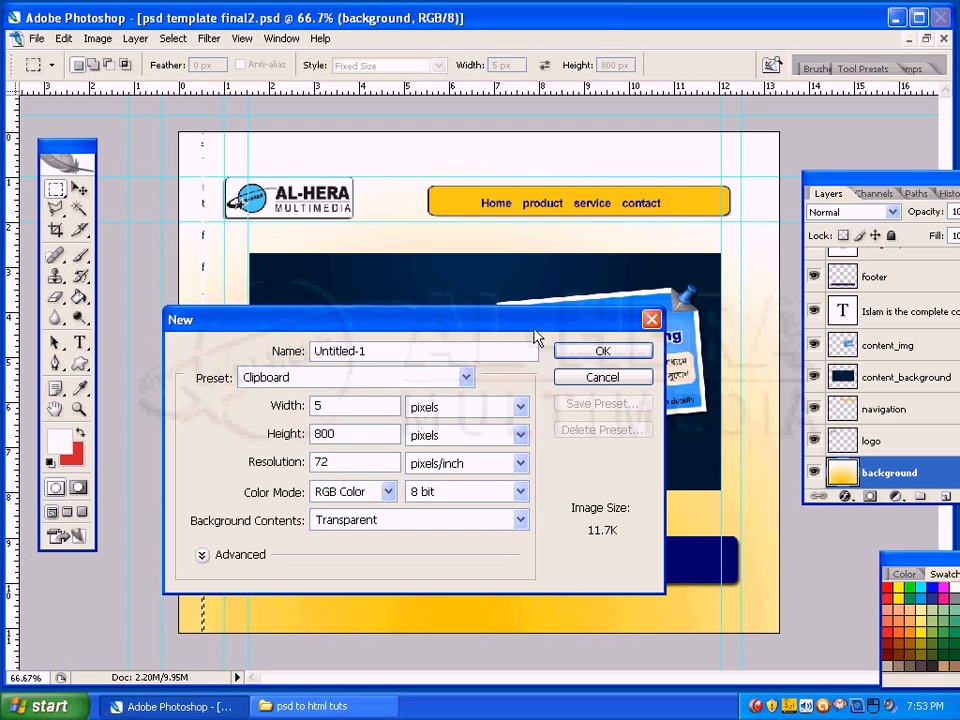
left_click_drag(538, 326, 538, 252)
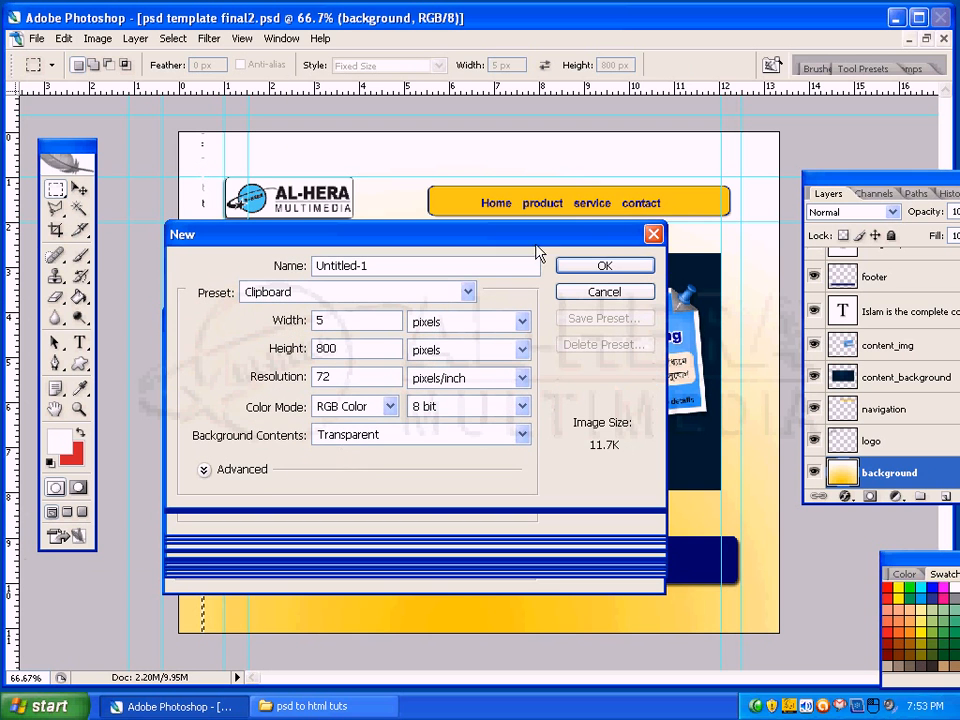
left_click(364, 440)
left_click(362, 488)
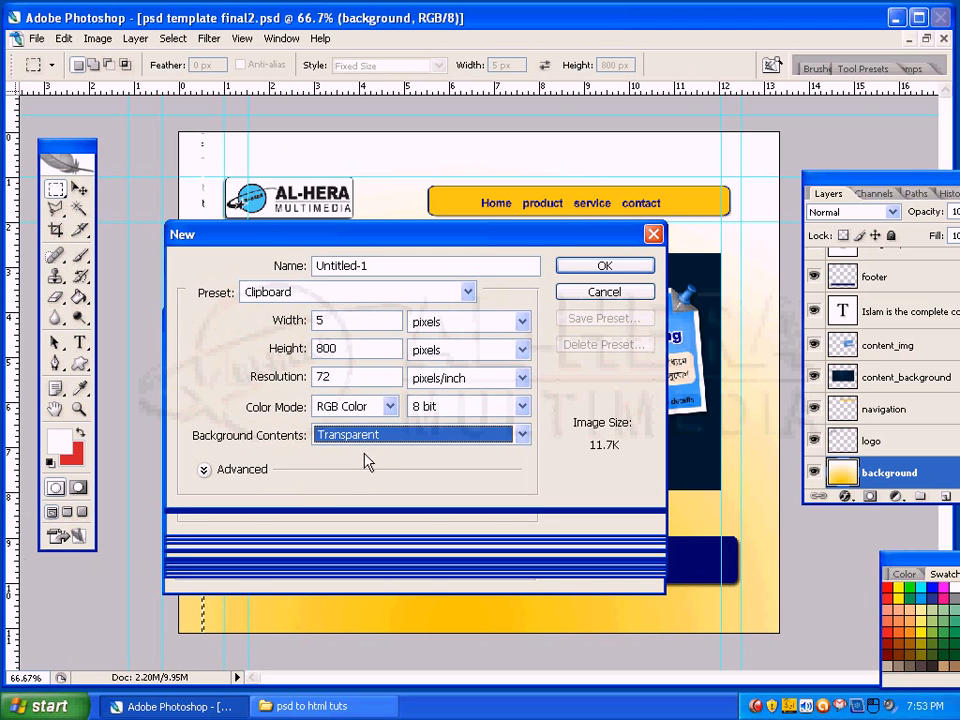
left_click(364, 435)
left_click(364, 468)
left_click(365, 438)
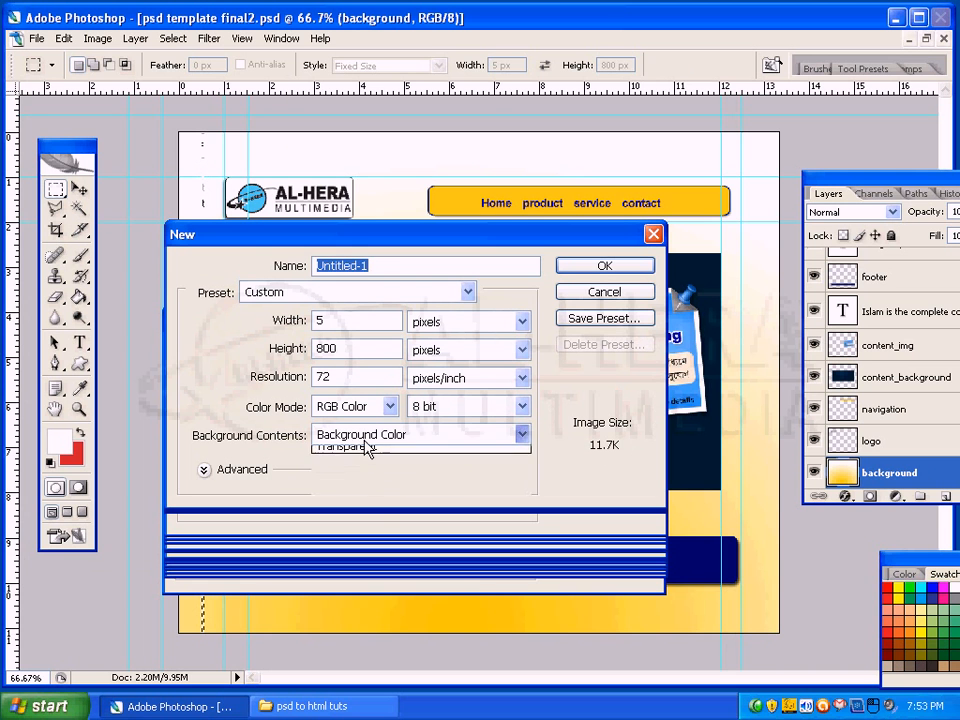
left_click(365, 444)
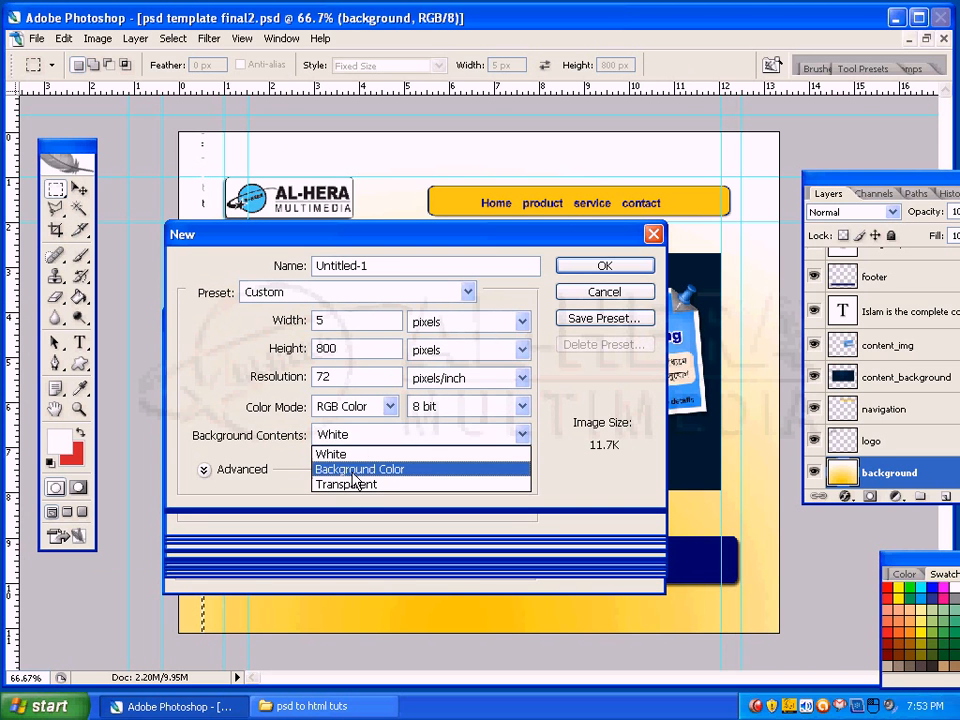
left_click(347, 484)
left_click(588, 267)
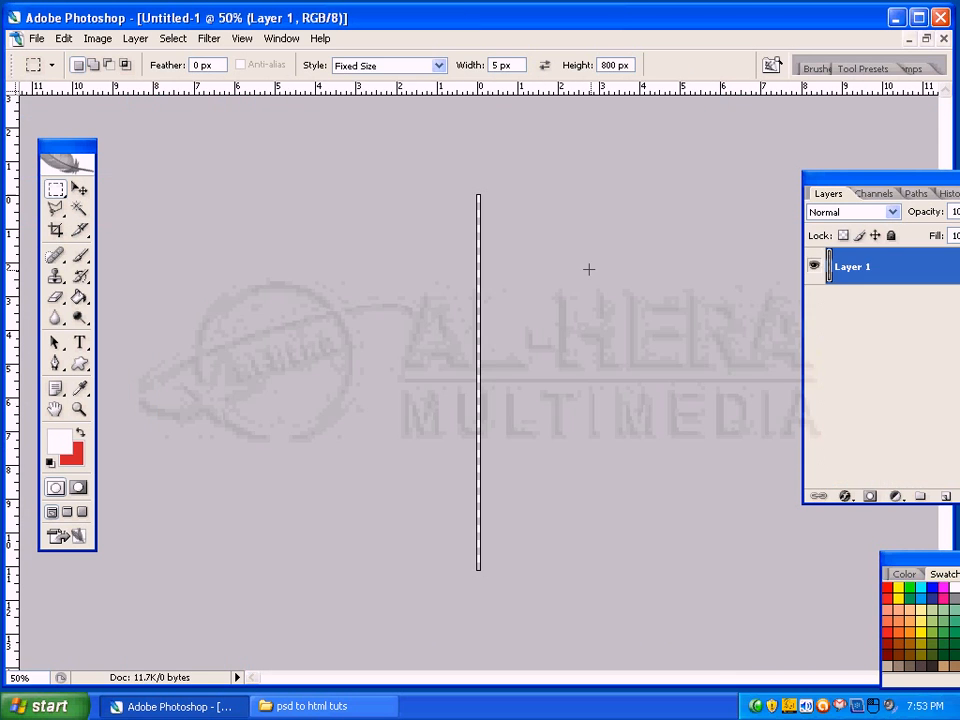
left_click(62, 40)
left_click(110, 190)
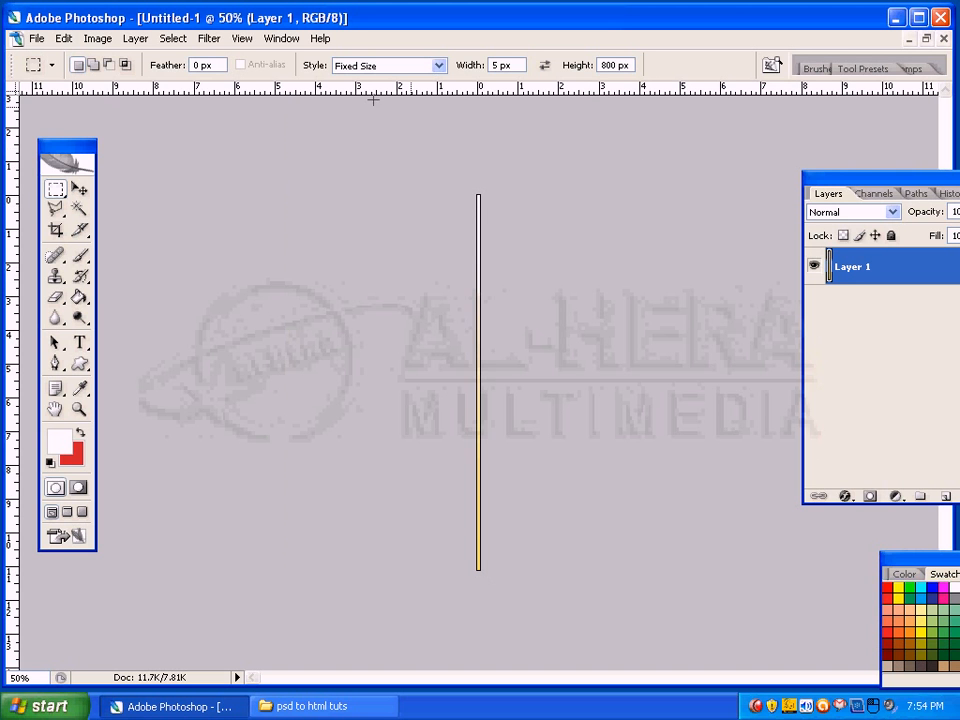
Export the strip with Save for Web in PNG-24 format.
left_click(36, 38)
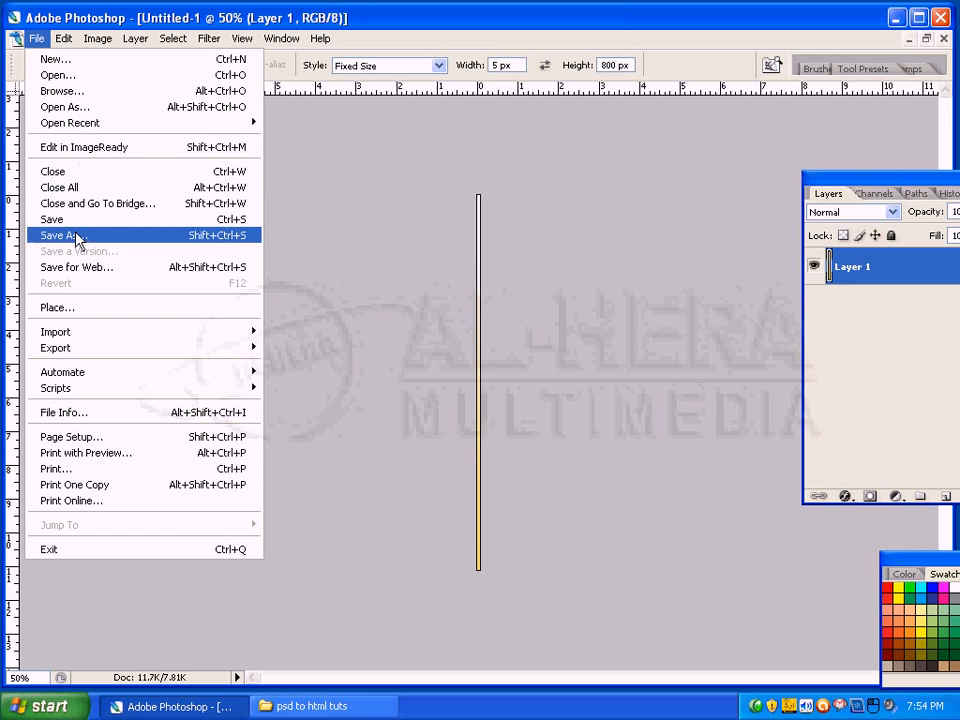
left_click(80, 268)
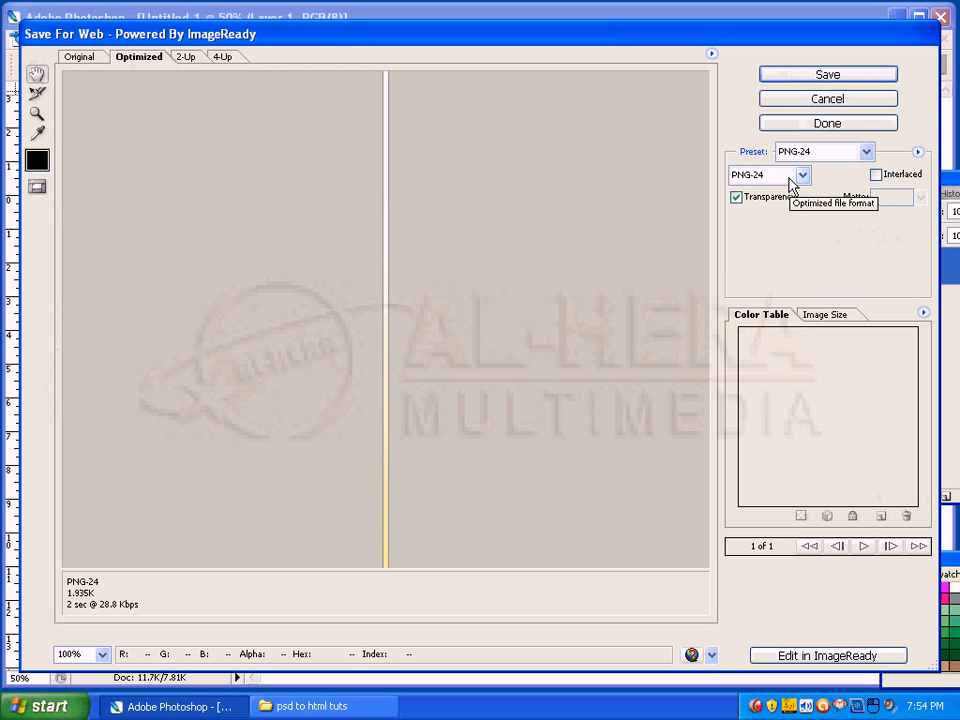
left_click(800, 180)
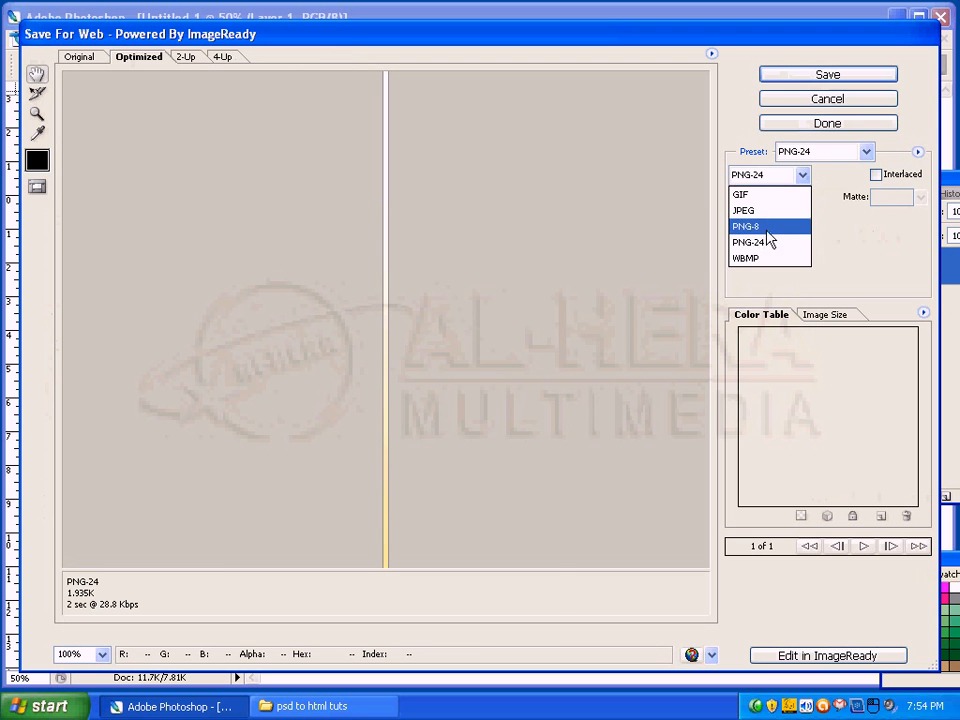
left_click(769, 243)
left_click(827, 78)
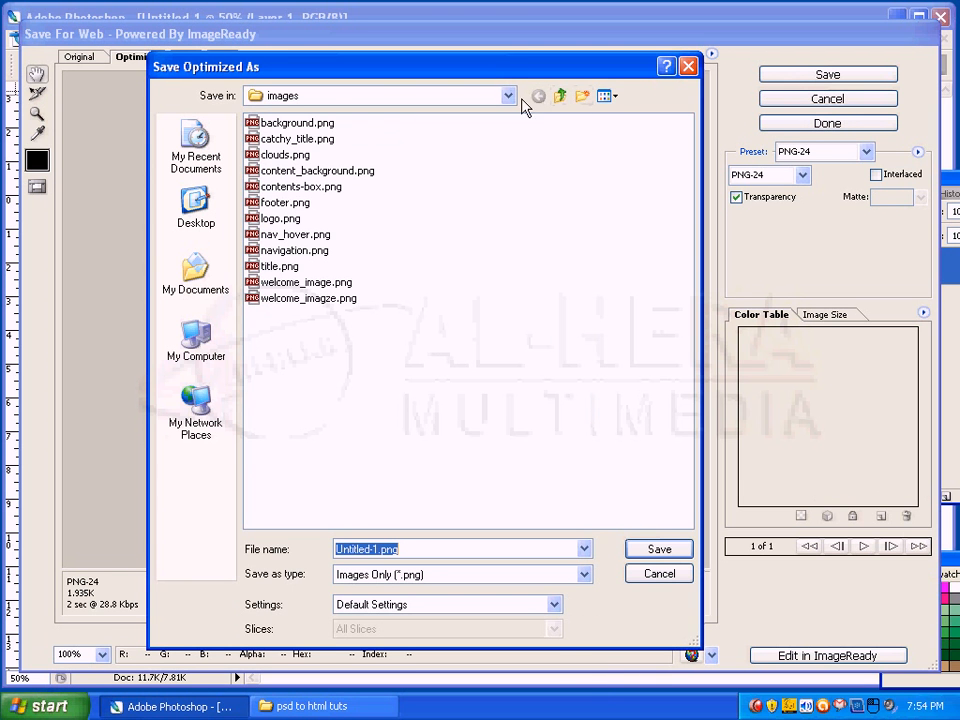
Save the export as background in the images folder of psd to html tuts, and close the strip document without saving changes.
left_click(509, 96)
left_click(335, 259)
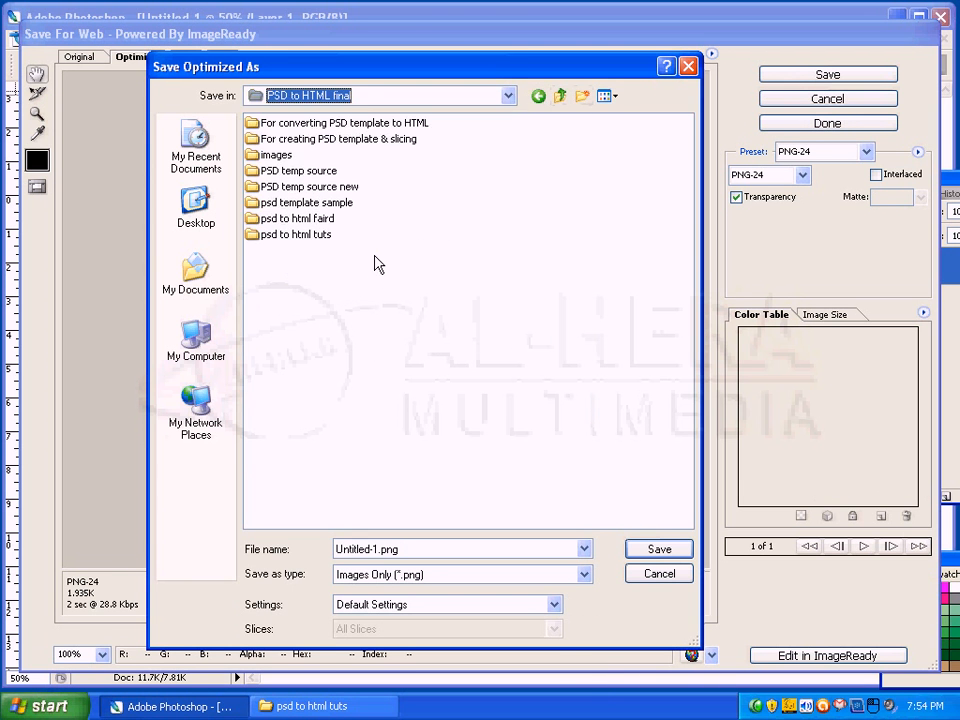
double_click(319, 234)
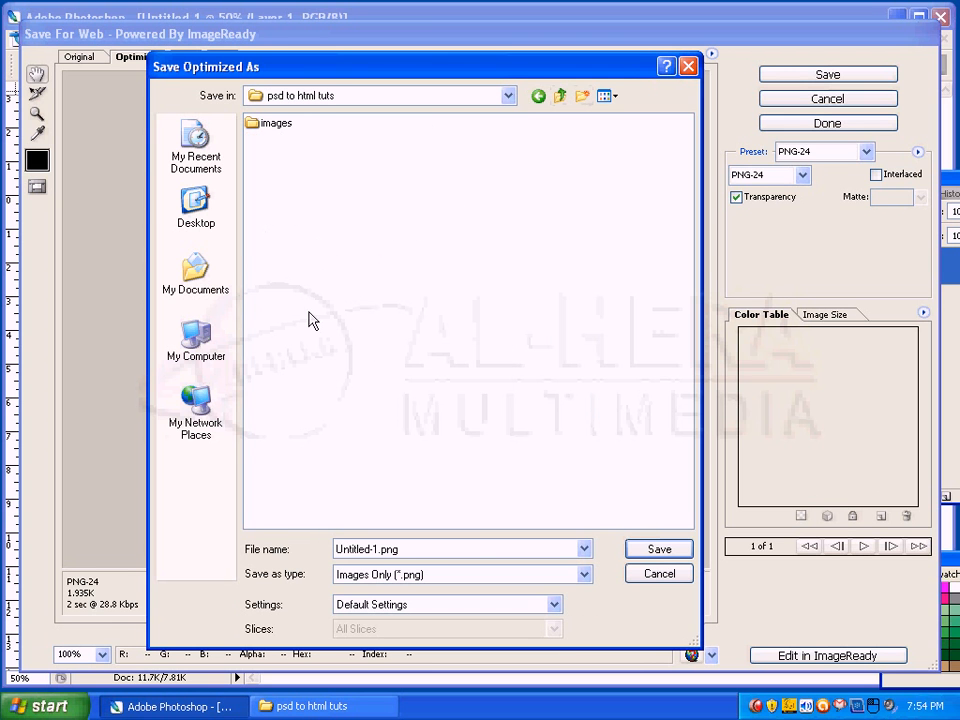
double_click(272, 125)
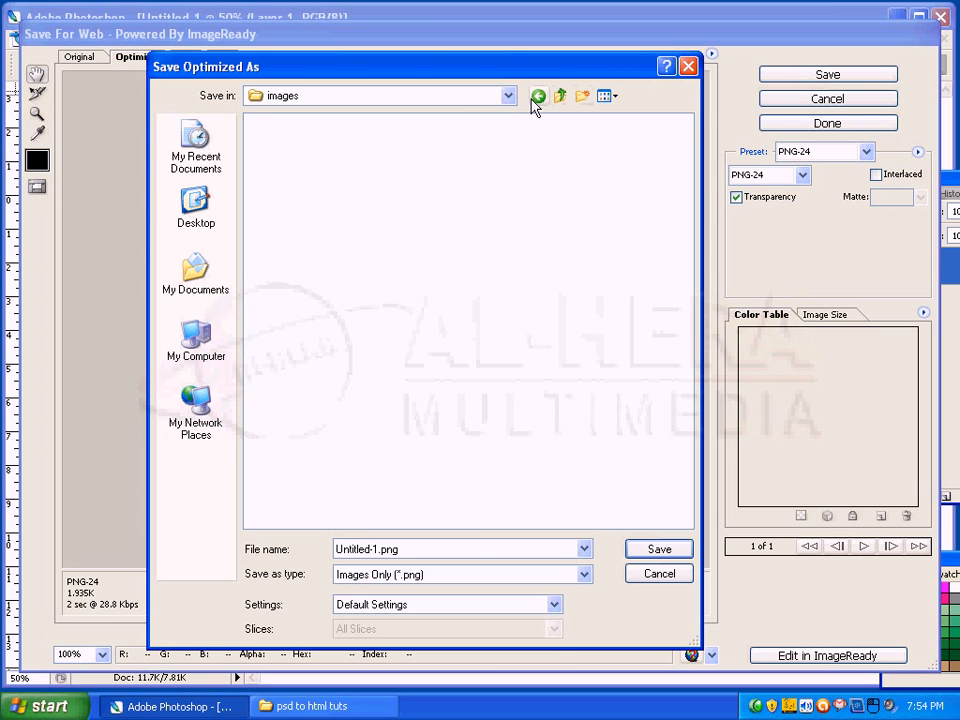
left_click(538, 96)
double_click(276, 124)
double_click(459, 549)
type("backu")
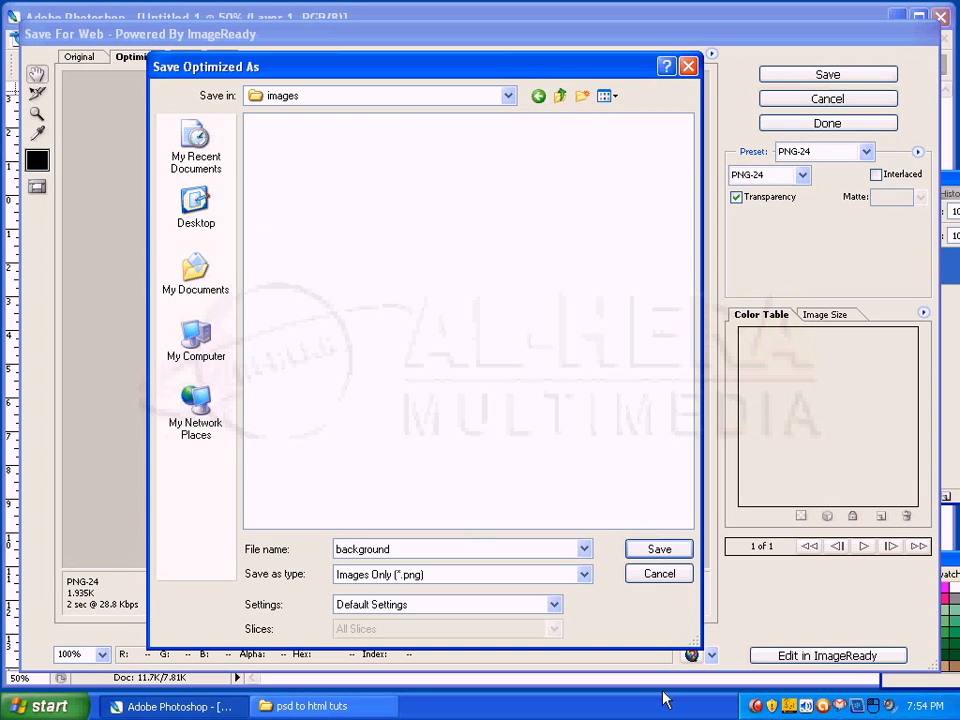
left_click(664, 547)
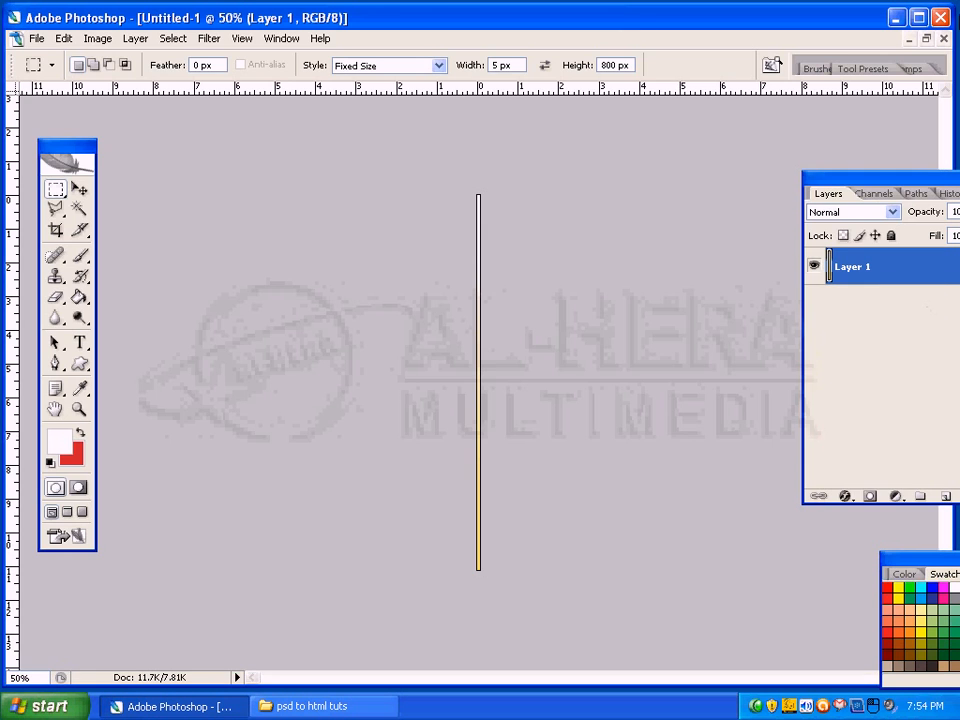
left_click(943, 39)
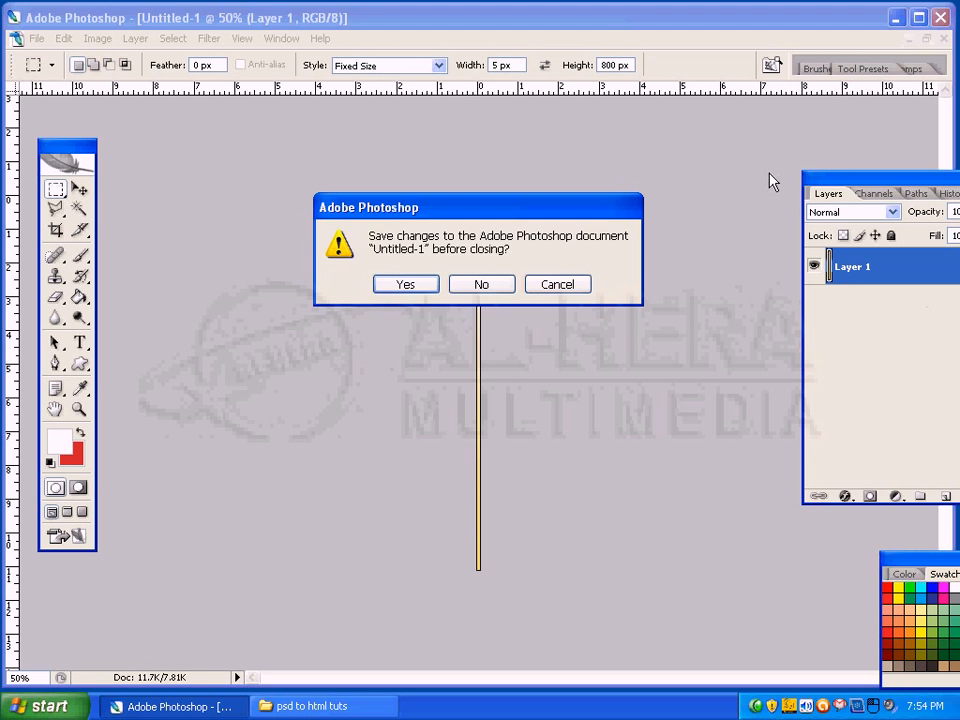
left_click(458, 284)
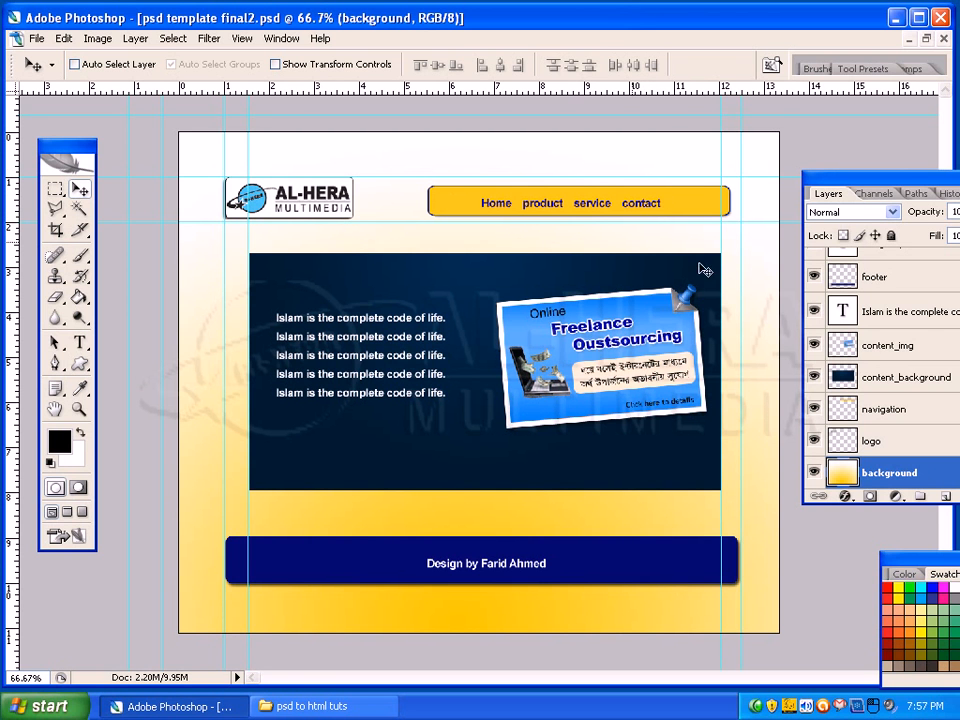
Load the logo layer's outline as a selection in the template and copy that area merged.
left_click_drag(853, 182, 778, 180)
left_click(787, 440)
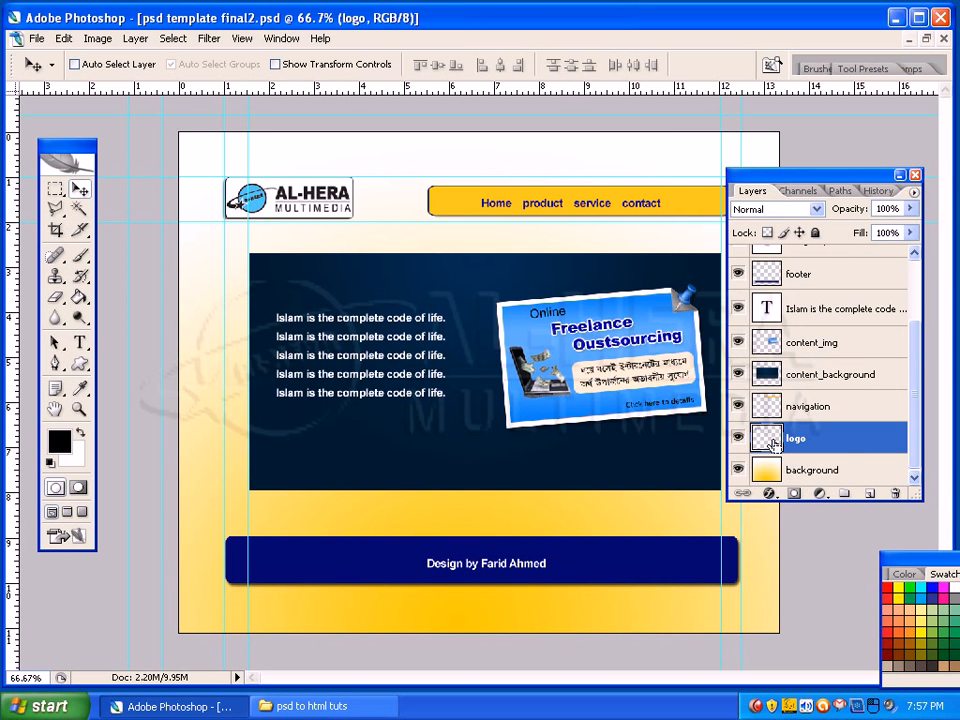
left_click(766, 438, "ctrl")
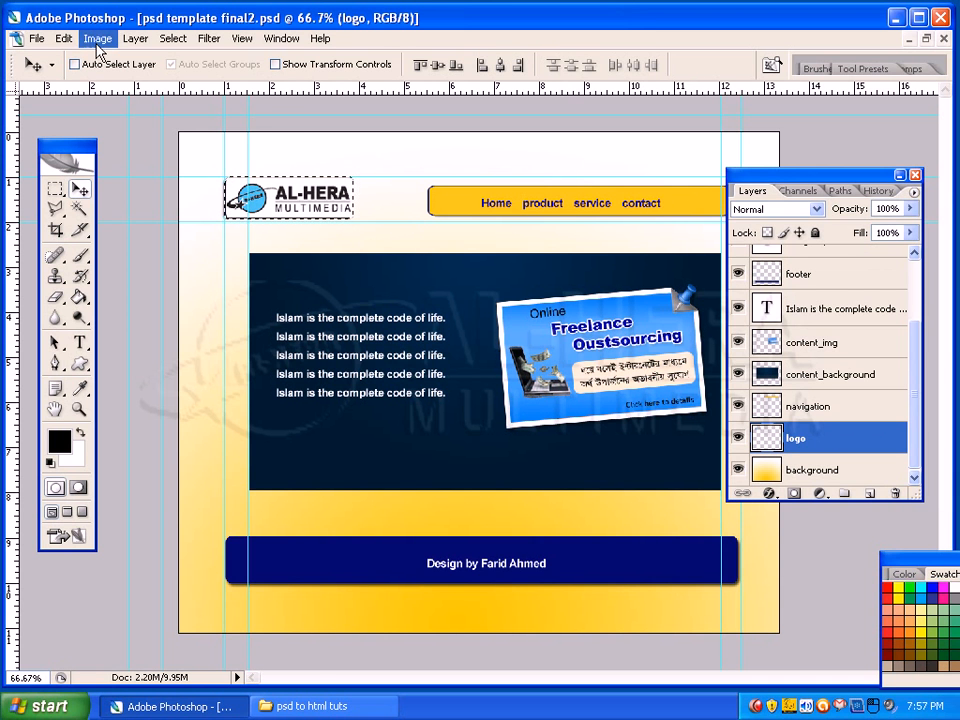
left_click(66, 42)
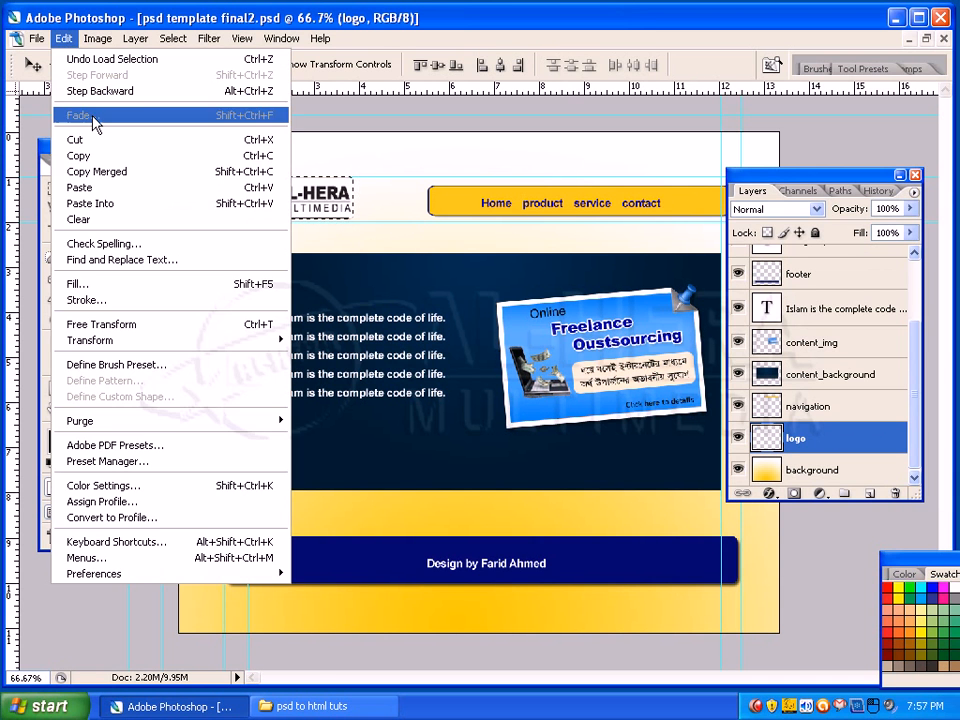
left_click(104, 174)
Create a new transparent document at the clipboard's size and paste the copied logo into it.
left_click(36, 38)
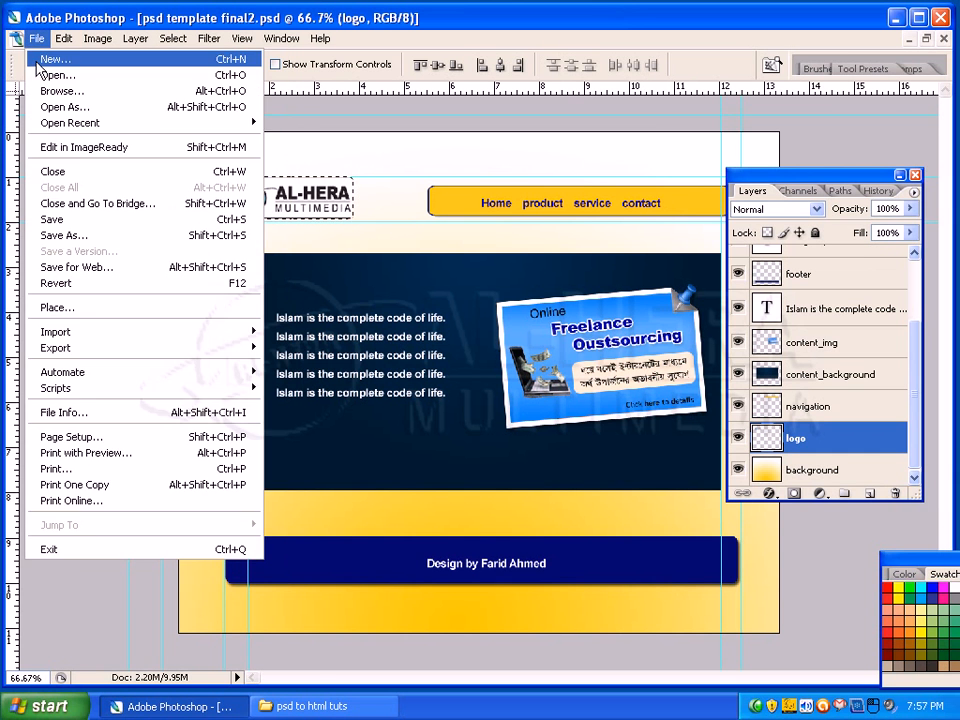
left_click(38, 62)
key("Return")
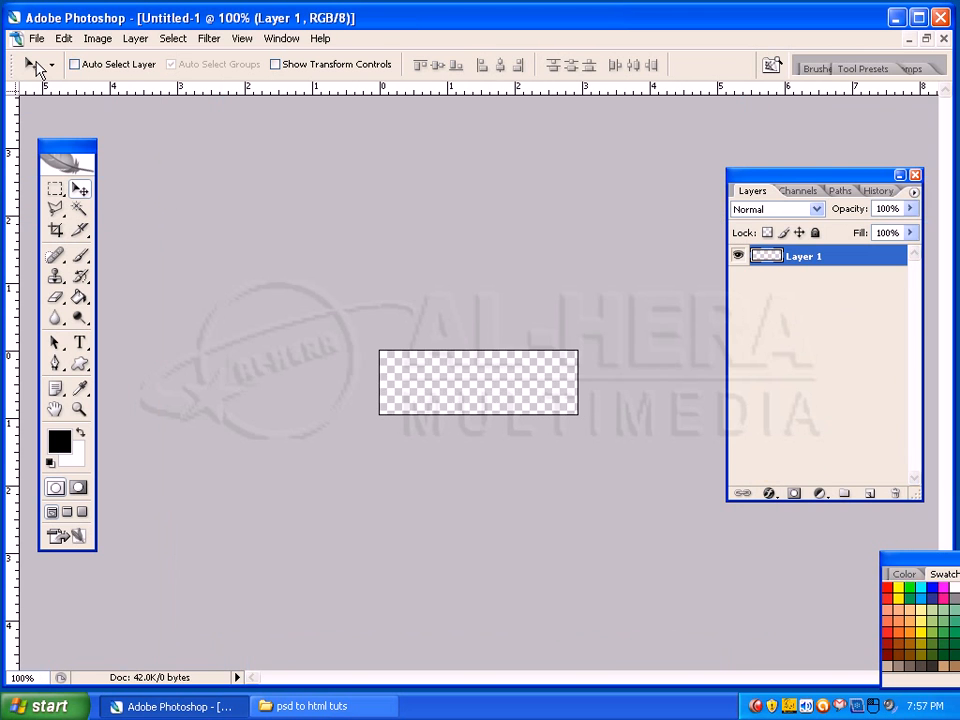
key("ctrl+v")
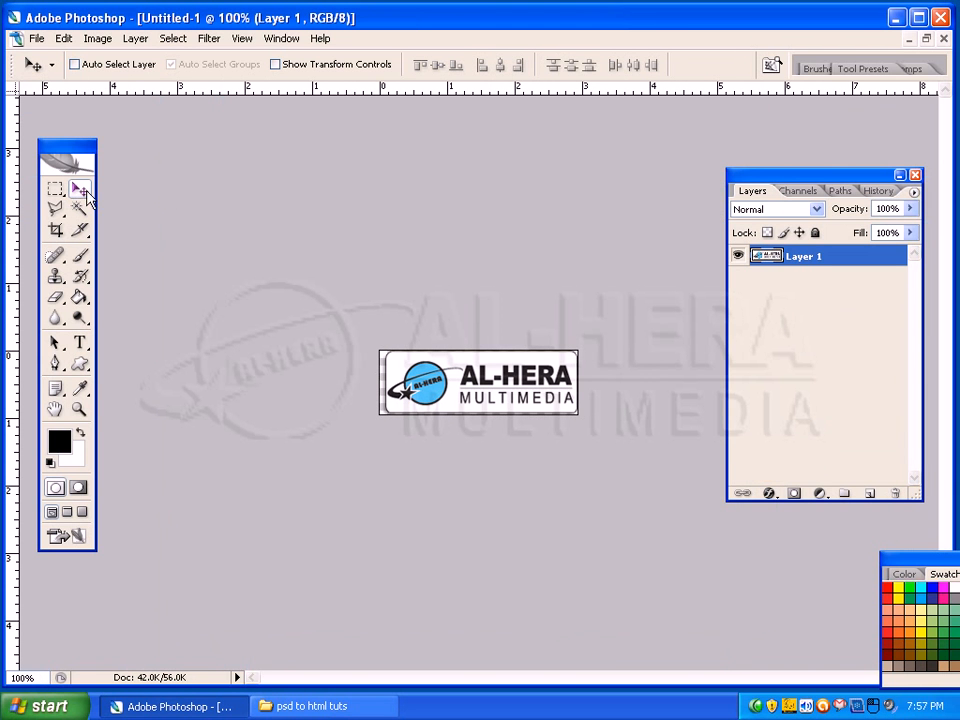
Scale the pasted logo down slightly about its centre, leaving a narrow transparent margin around it.
left_click(80, 188)
left_click_drag(531, 394, 535, 389)
key("ctrl+t")
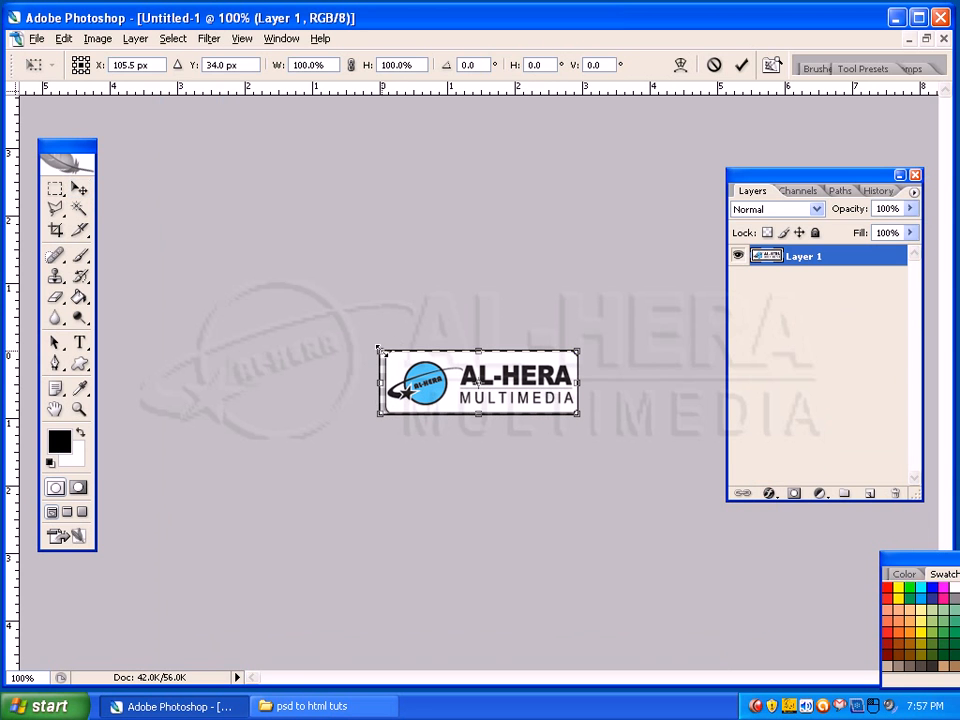
left_click_drag(380, 351, 389, 356)
key("Return")
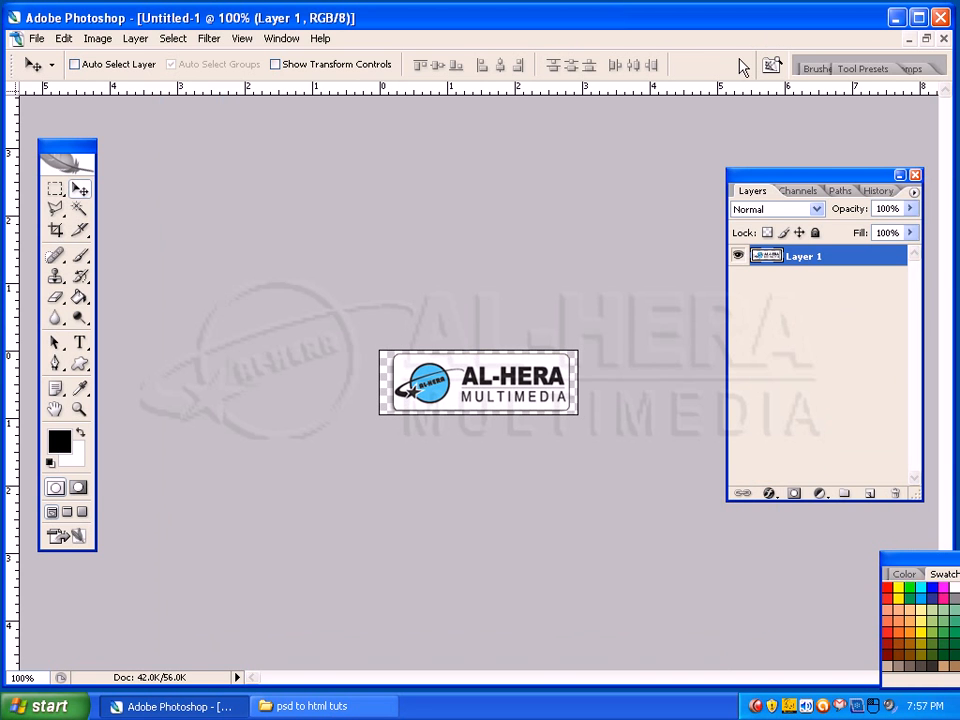
Apply a Multiply Drop Shadow to the logo layer with 75% opacity, 120° angle, 5 px distance and 5 px size.
left_click(135, 38)
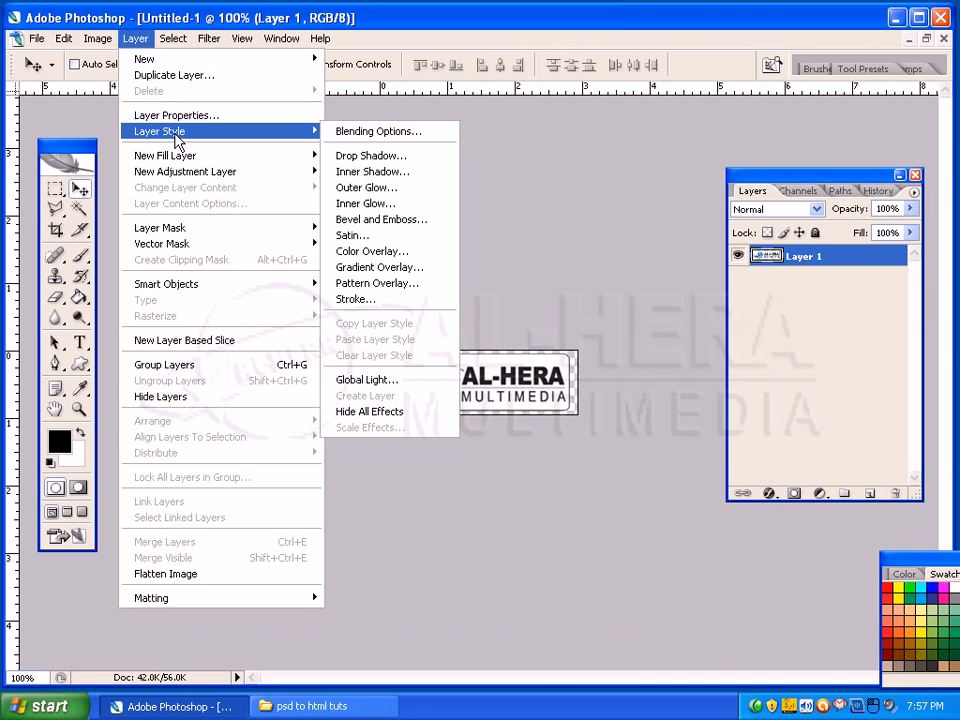
left_click(628, 242)
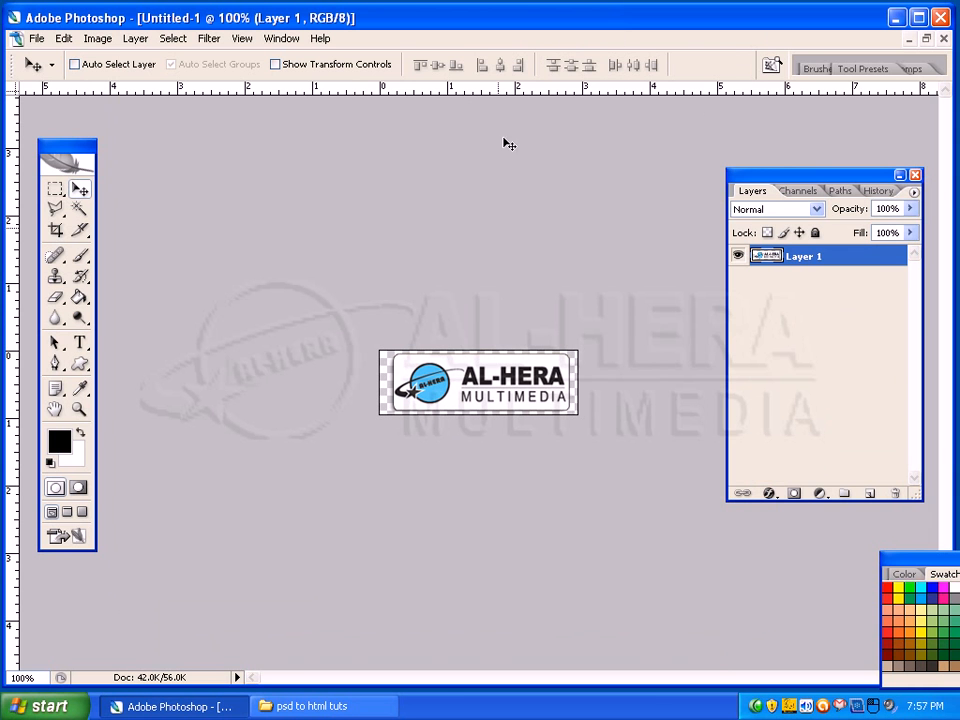
left_click(140, 40)
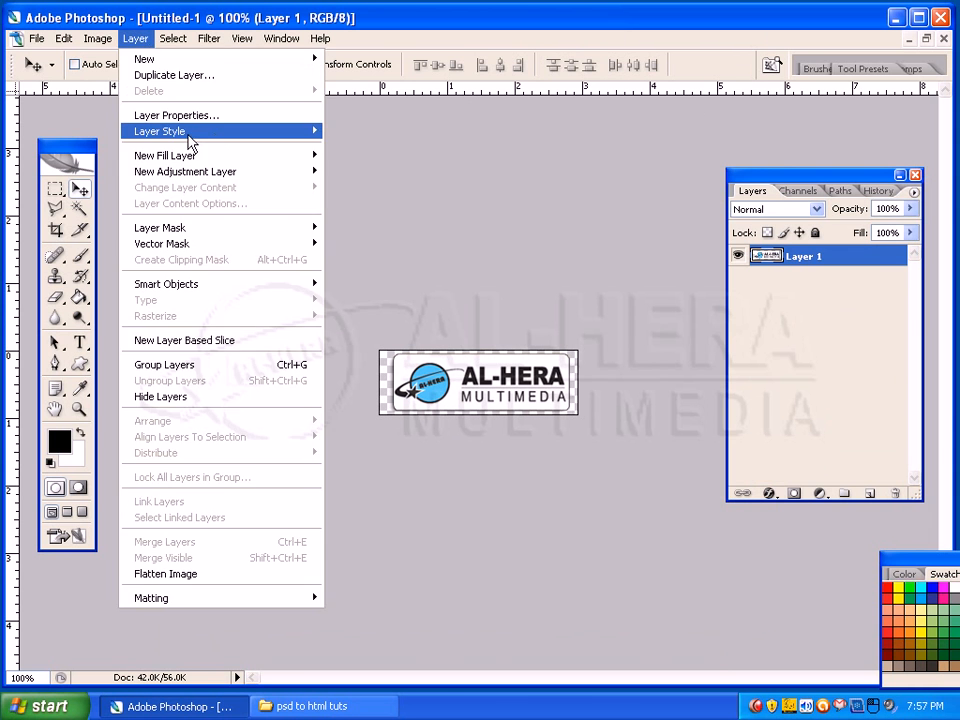
mouse_move(187, 133)
left_click(429, 155)
left_click_drag(460, 299, 514, 369)
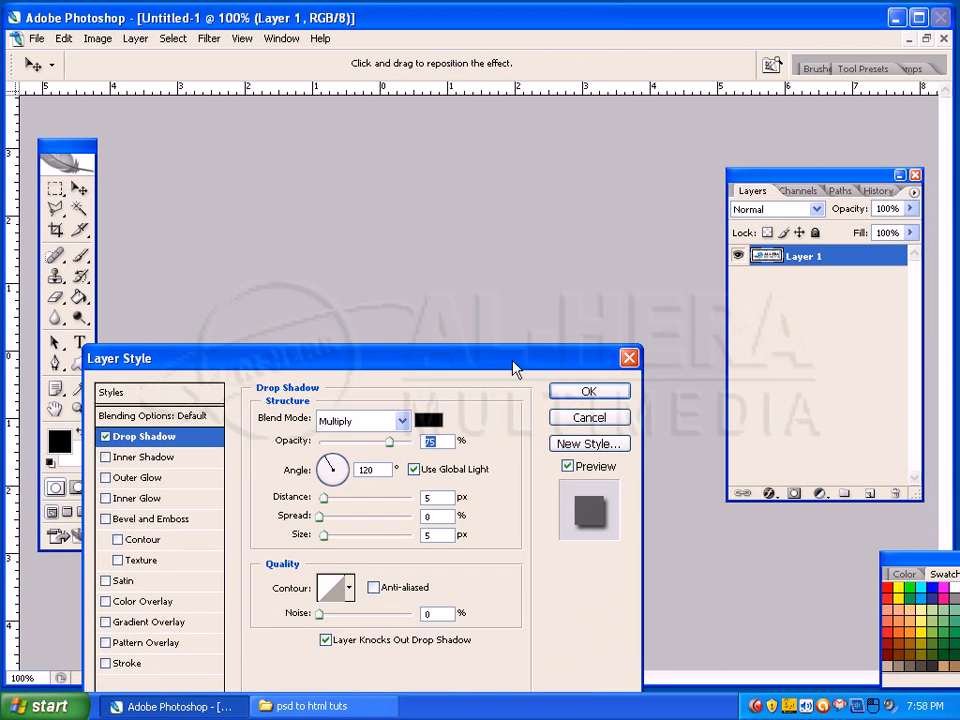
left_click(598, 392)
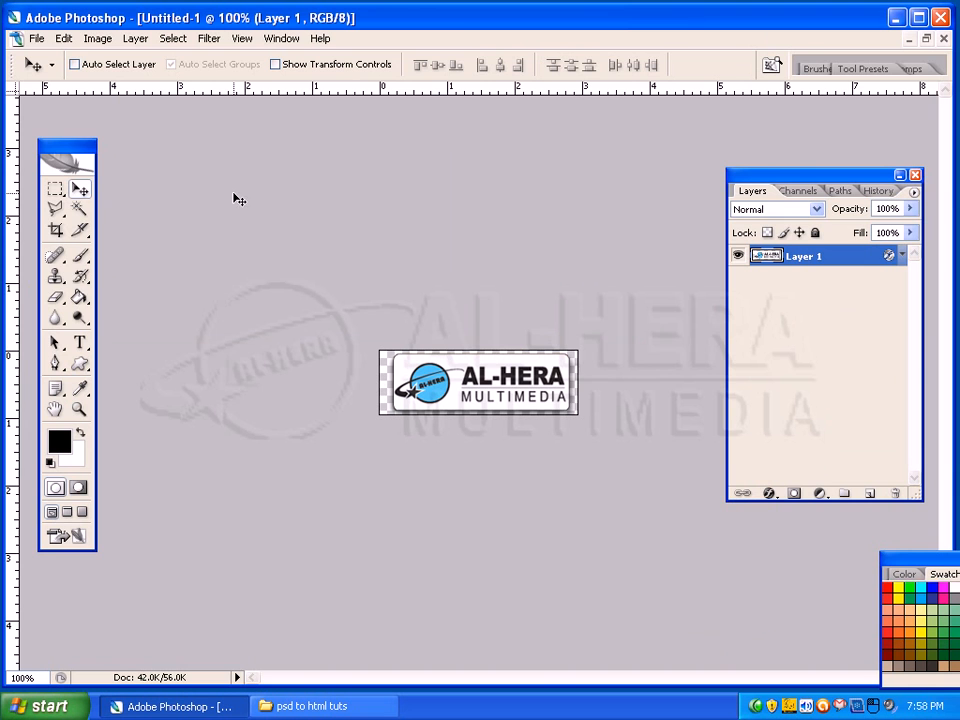
Save the logo for web as a PNG-24 named logo in the images folder, and close its document without saving changes.
left_click(36, 38)
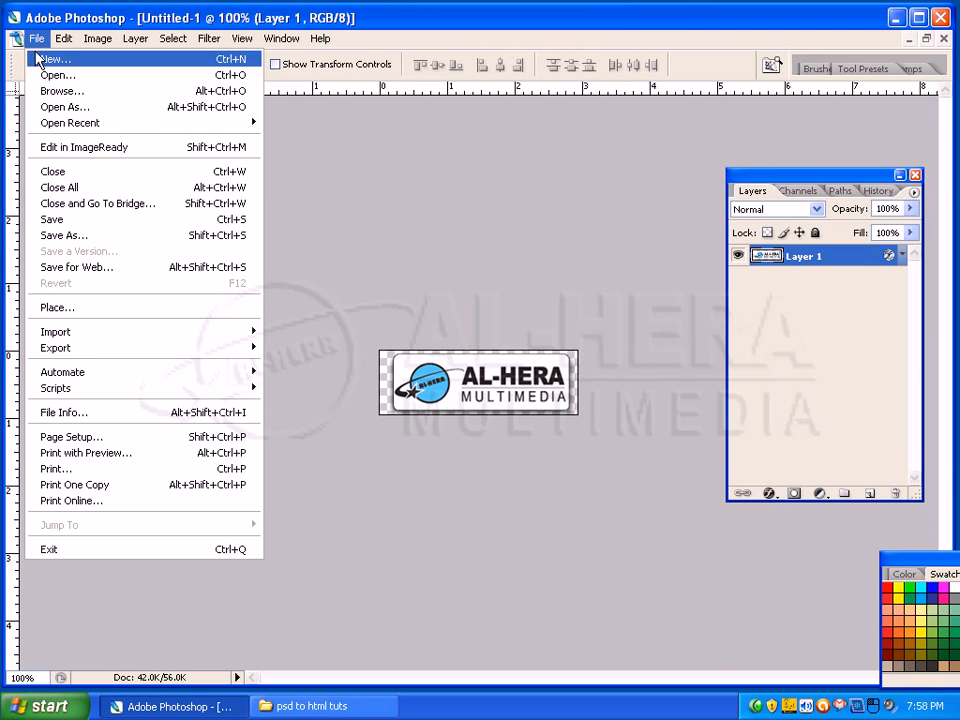
left_click(94, 268)
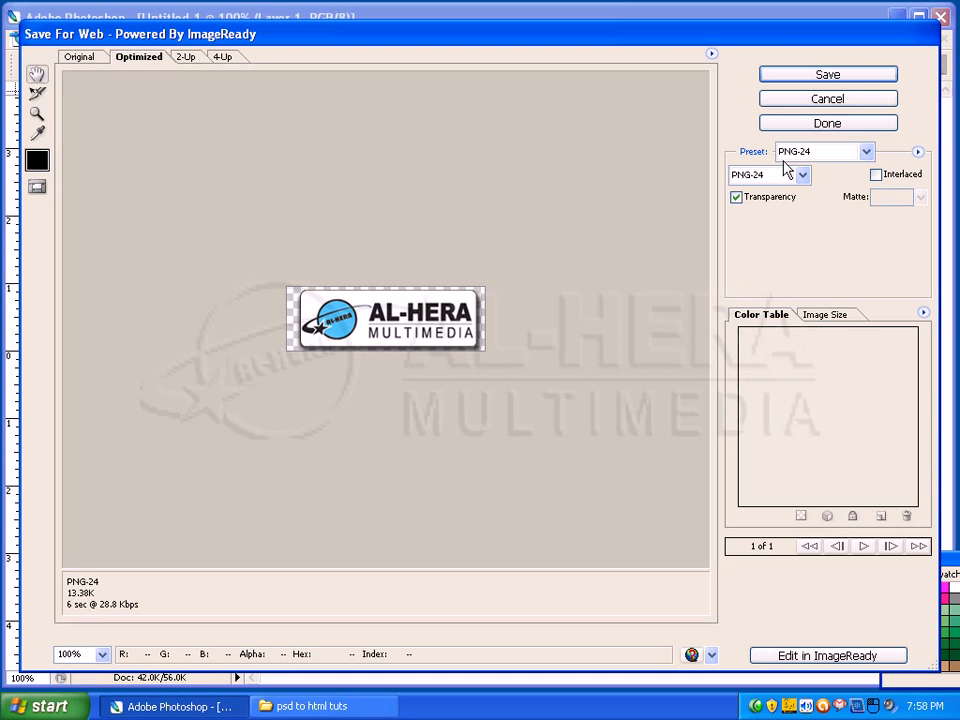
left_click(814, 80)
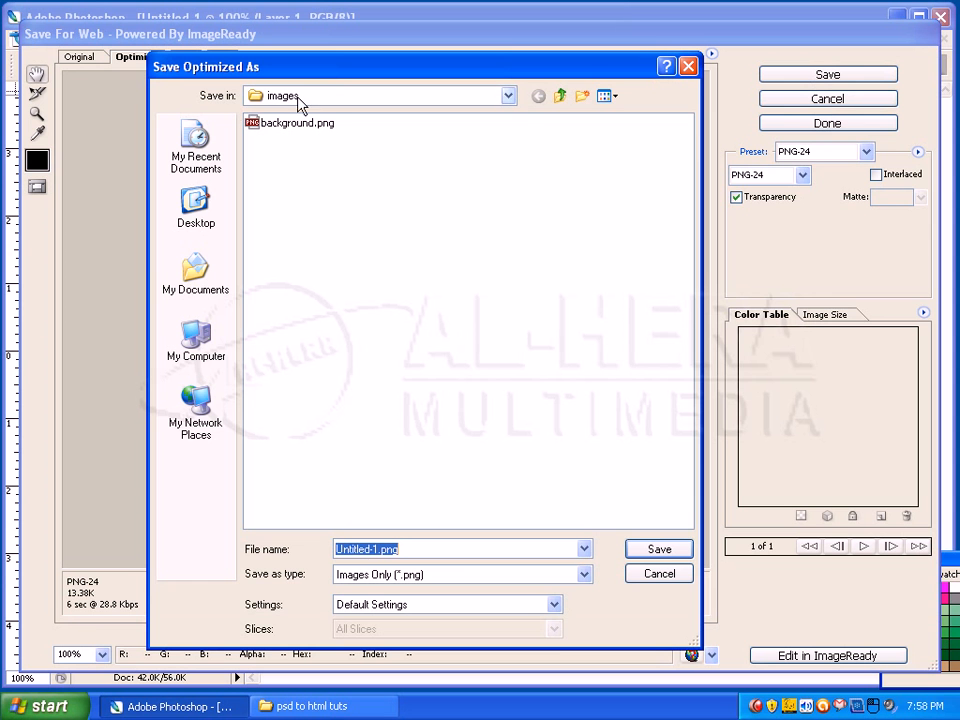
type("logo")
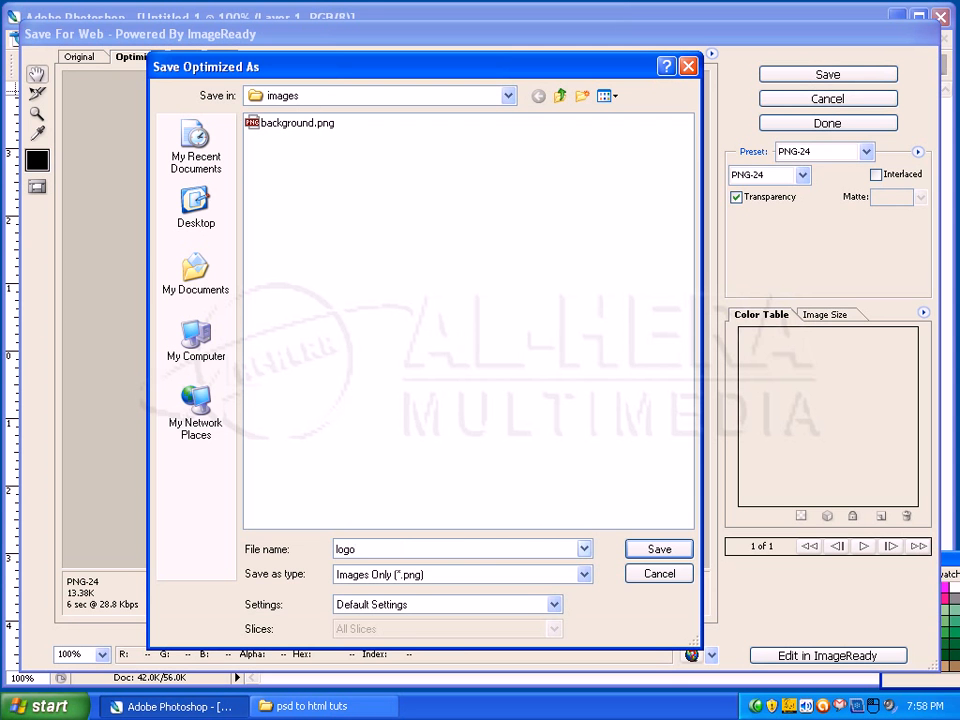
key("Return")
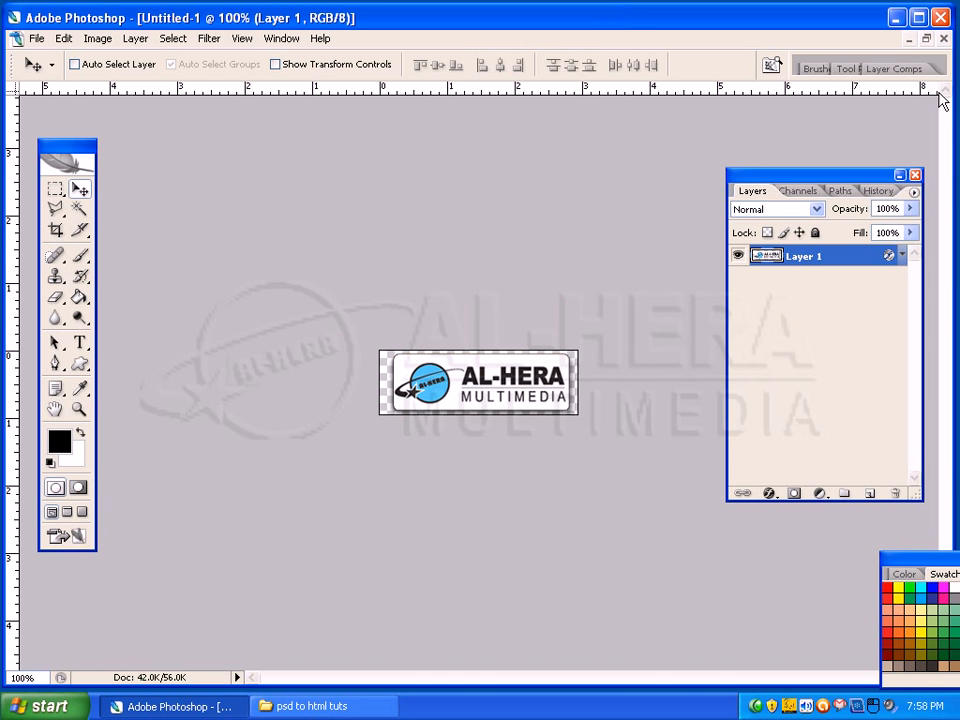
left_click(943, 38)
left_click(483, 284)
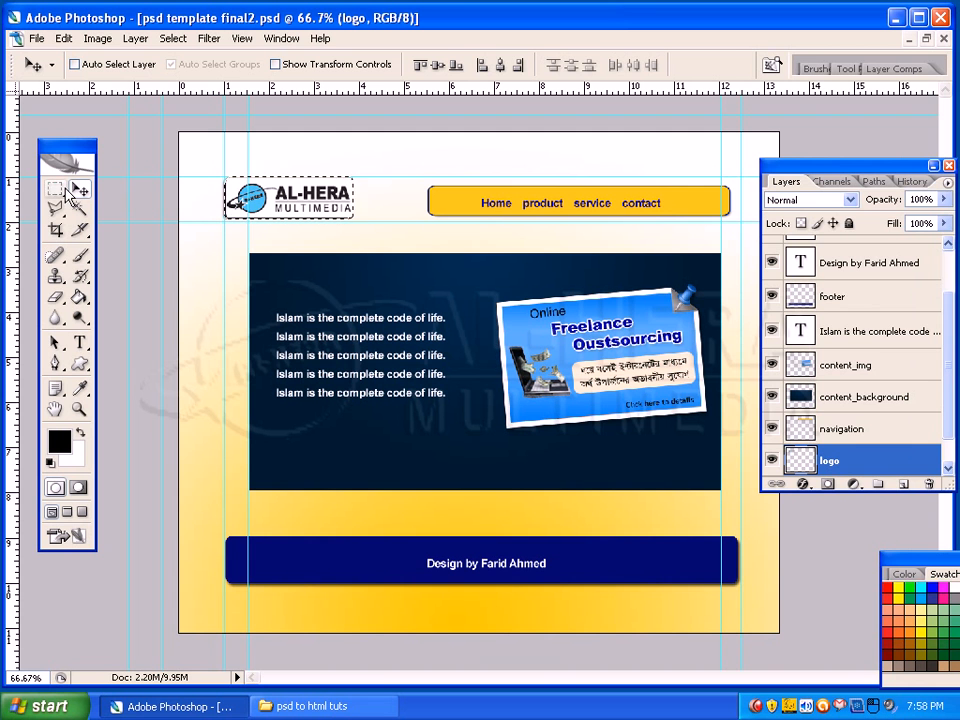
Replace the logo selection with the navigation layer's outline and copy that area merged.
key("ctrl+d")
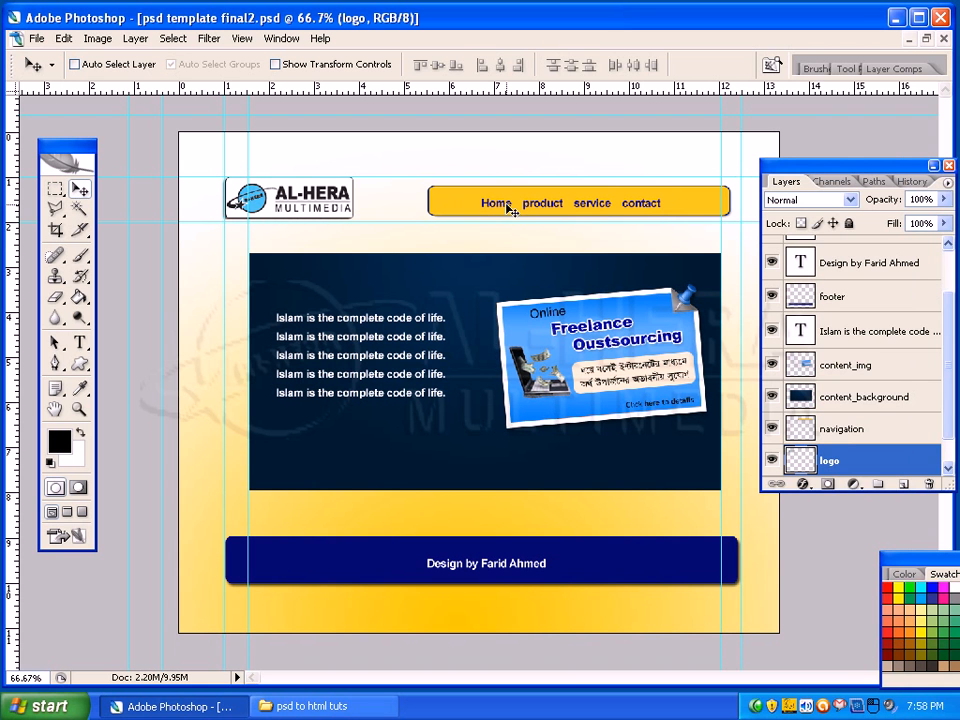
mouse_move(949, 325)
left_mouse_down()
mouse_move(951, 272)
mouse_move(949, 315)
left_mouse_up()
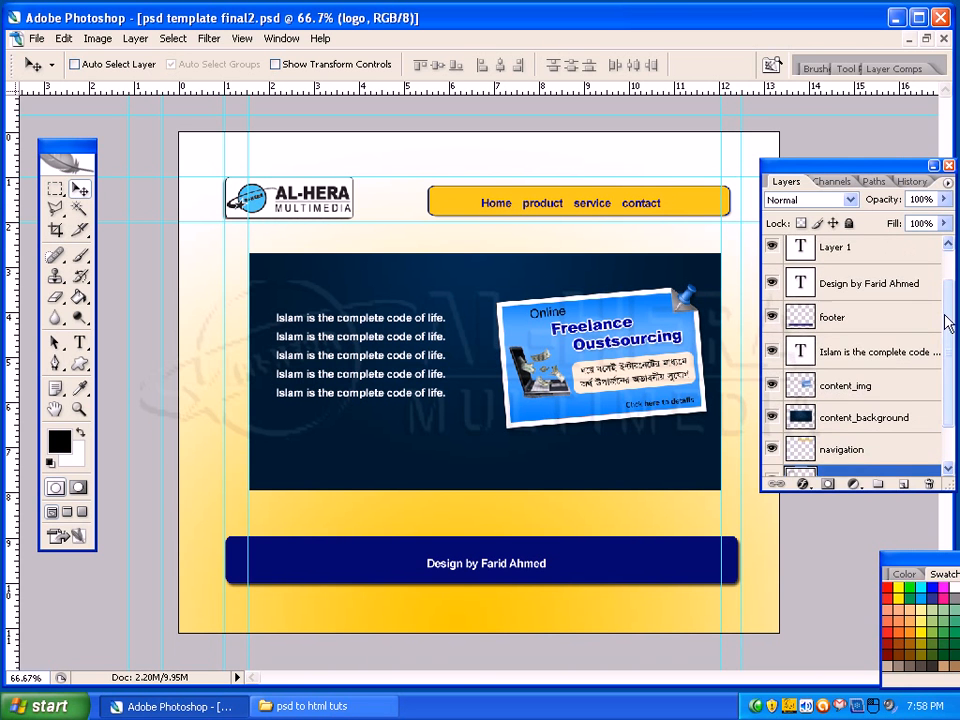
left_click(816, 455)
left_click(805, 450, "ctrl")
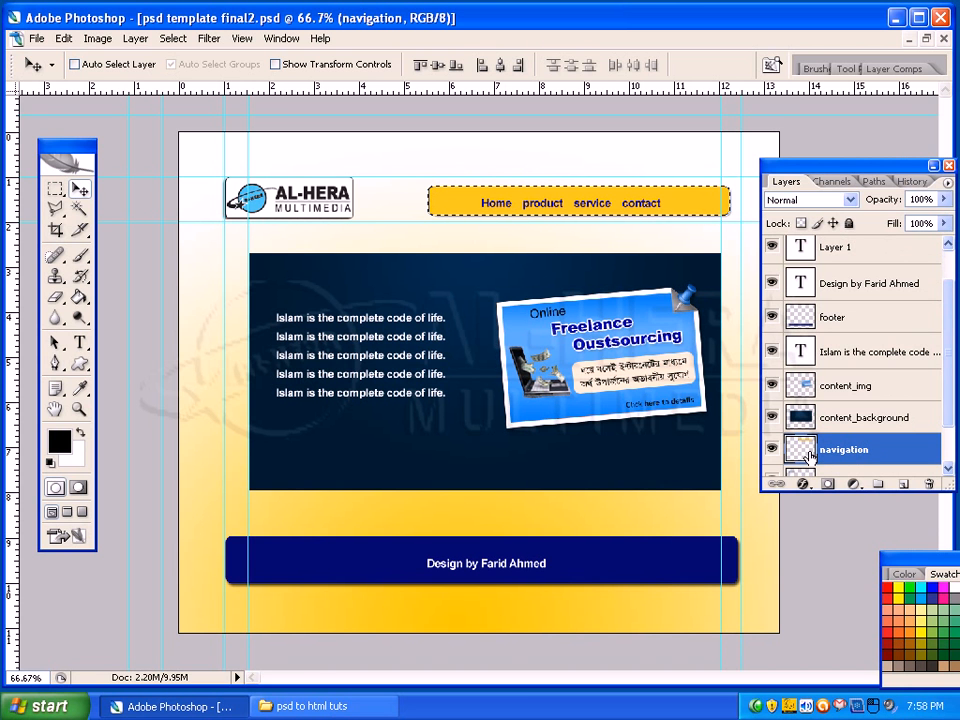
left_click(63, 38)
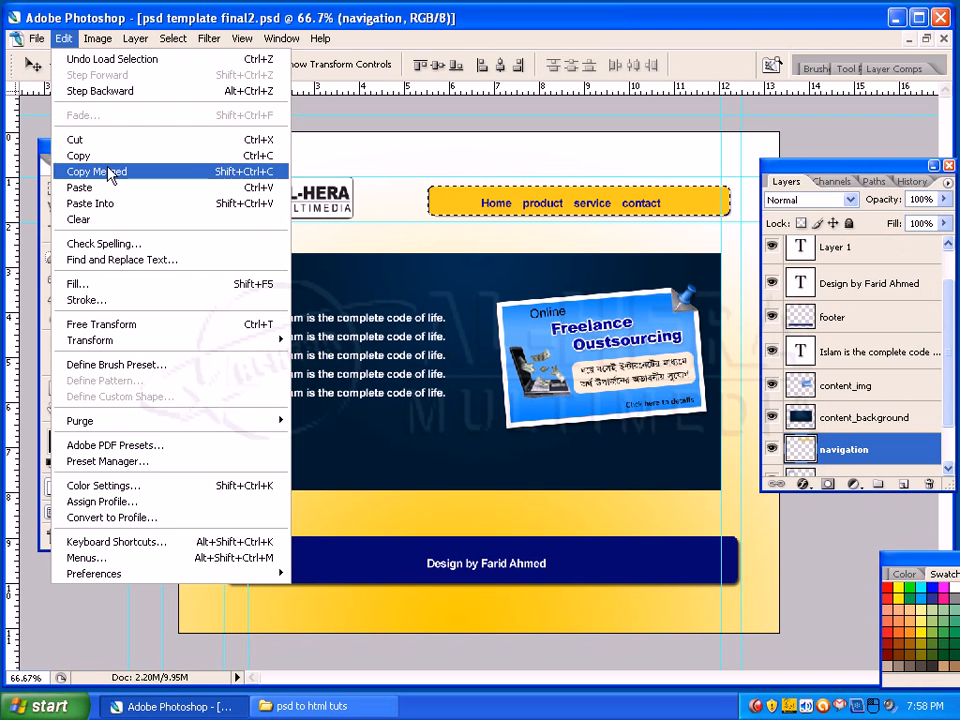
left_click(165, 169)
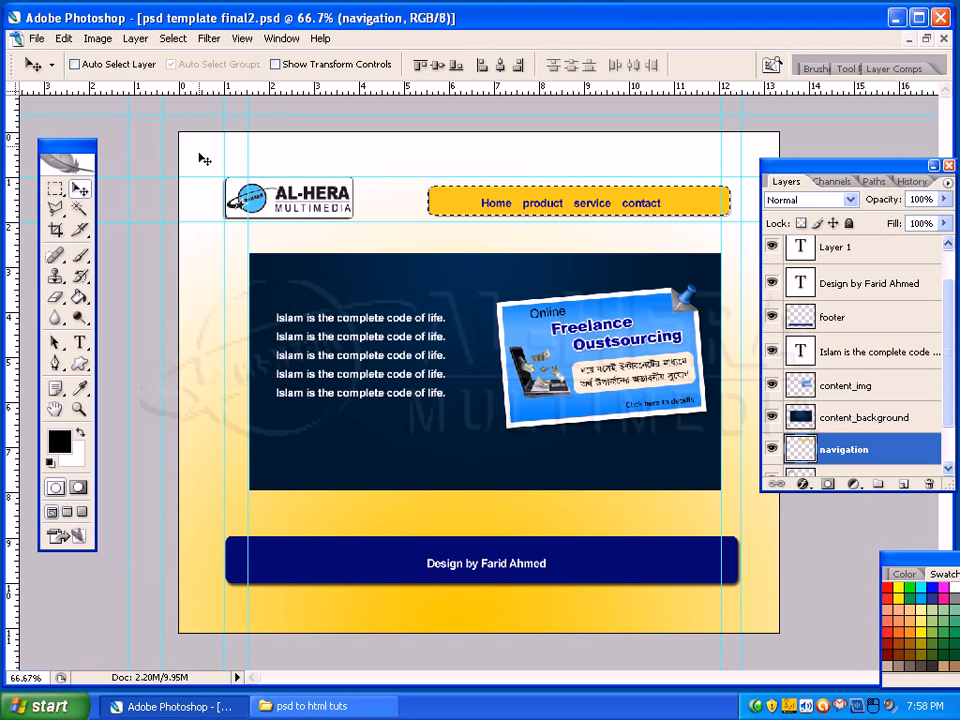
Create a new 490 by 51 pixel transparent document and paste the copied navigation bar into it.
left_click(36, 38)
left_click(50, 58)
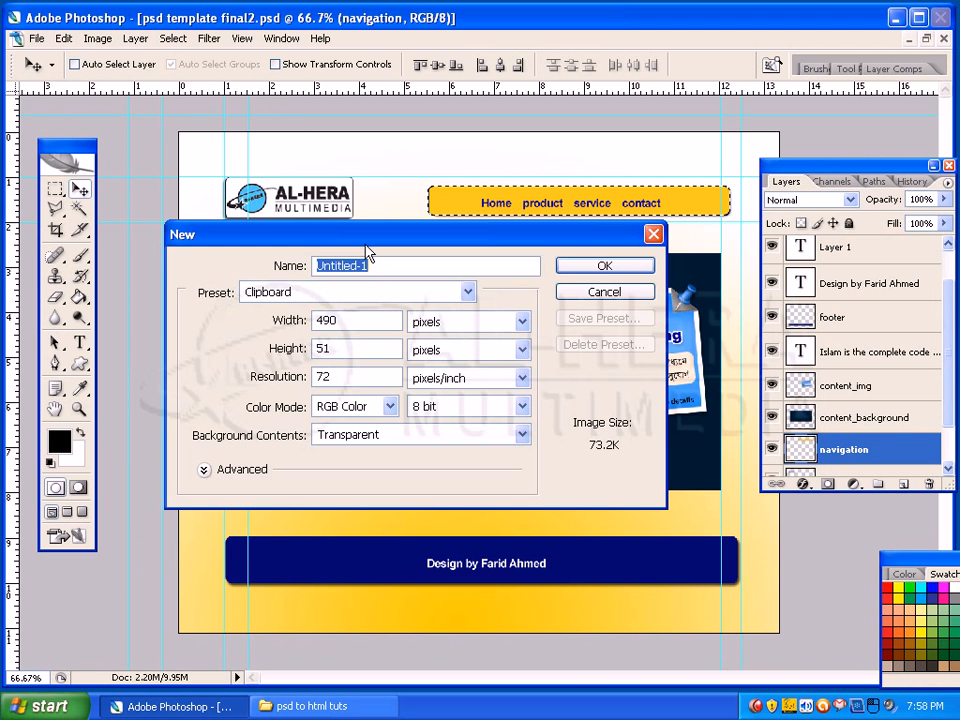
key("Return")
key("ctrl+v")
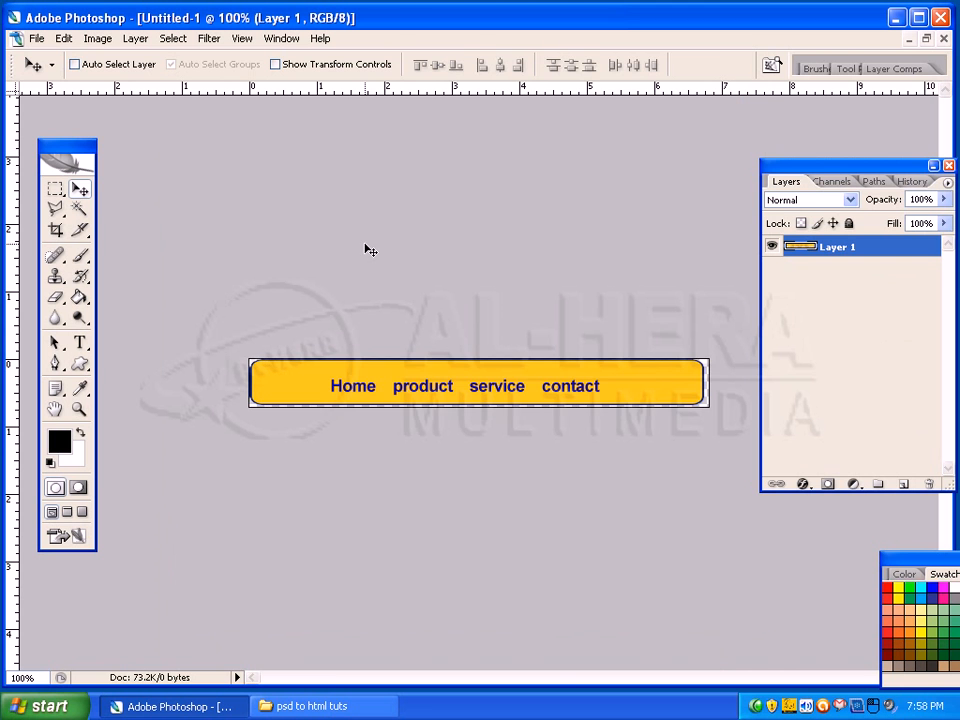
Nudge the pasted navigation bar slightly right and down, and close its document without saving changes.
key("ctrl+t")
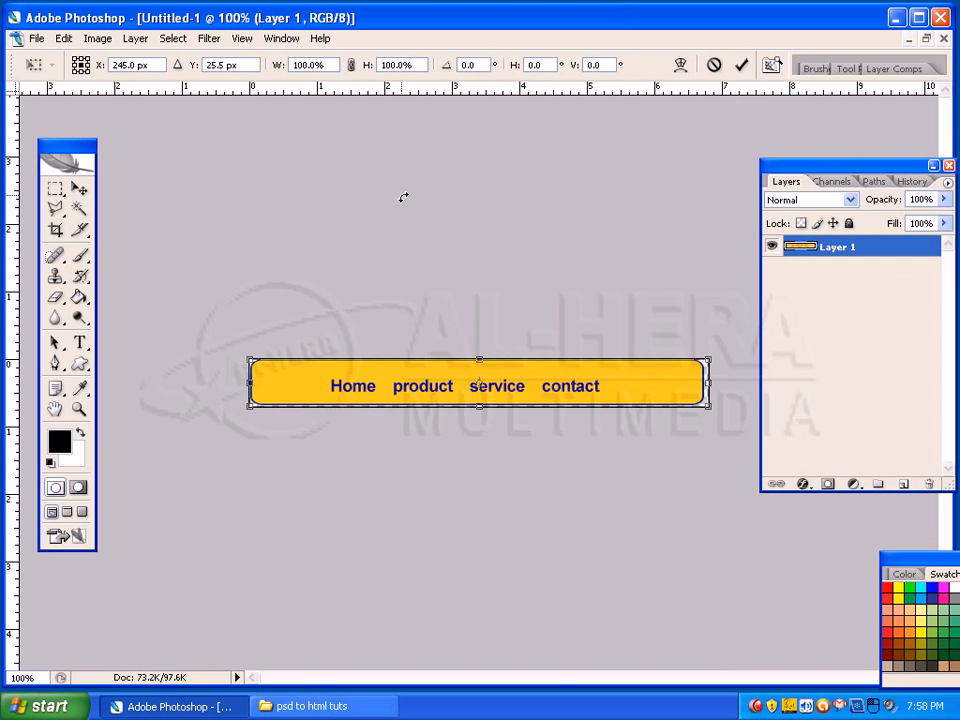
key("Right")
key("Down")
key("Return")
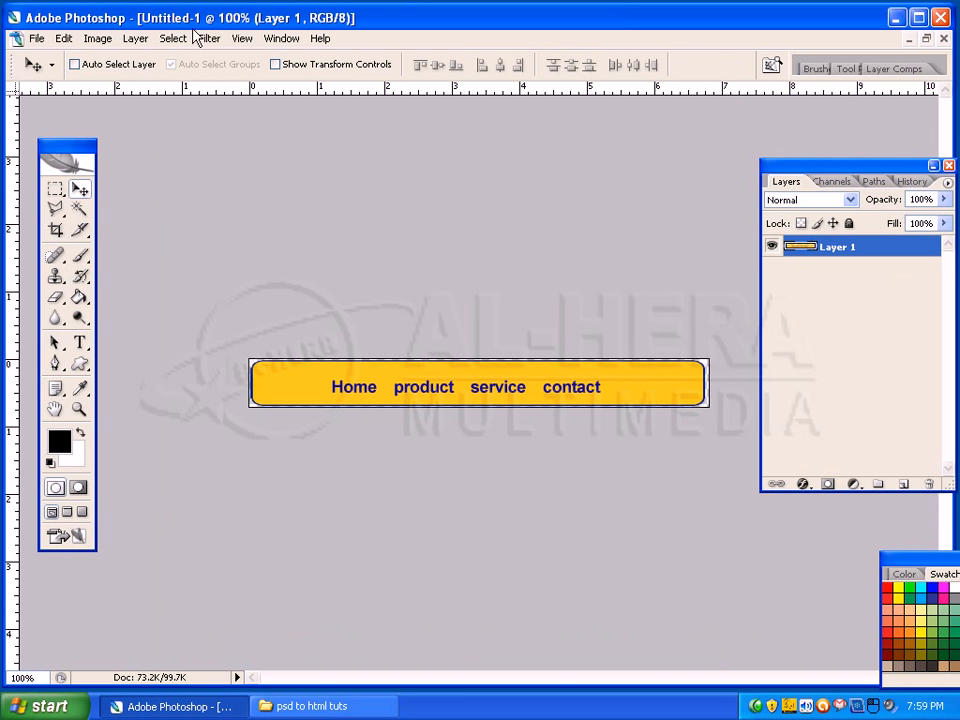
left_click(943, 38)
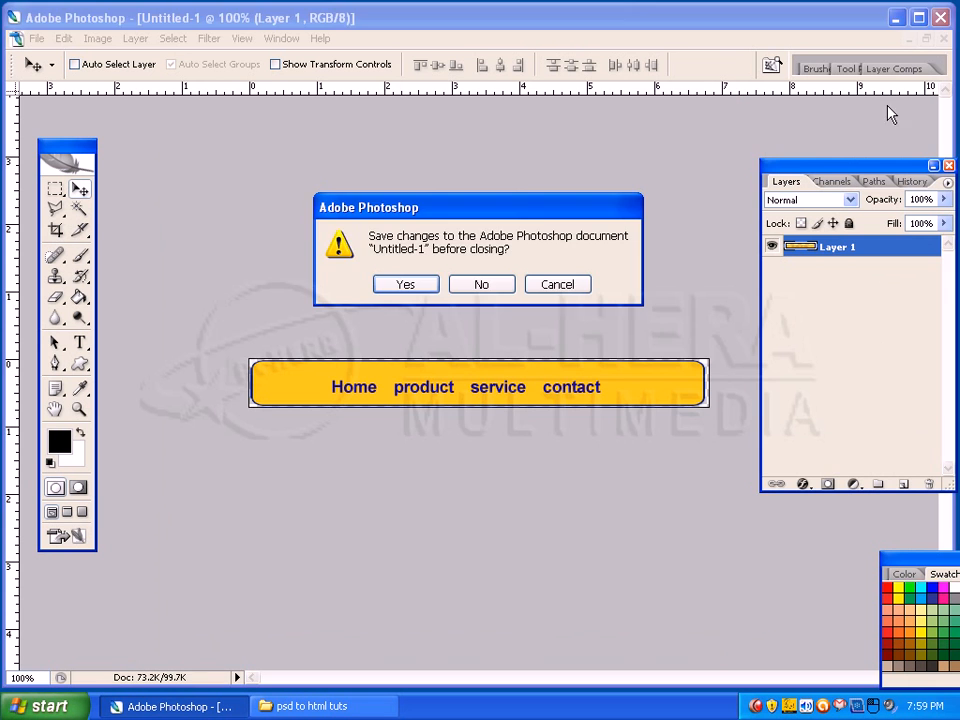
left_click(500, 281)
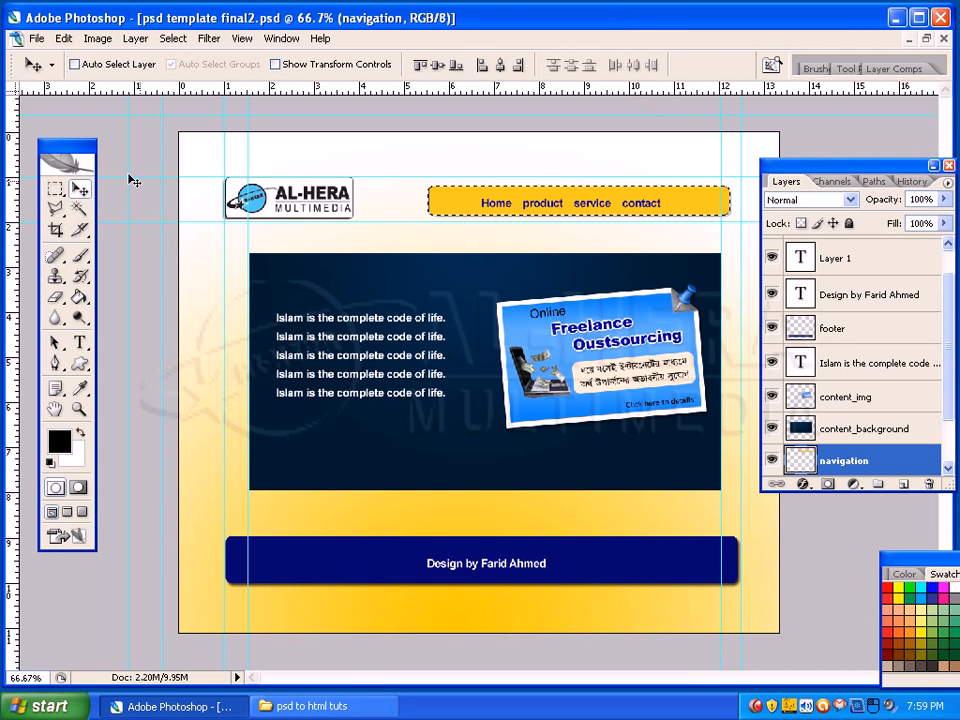
Clear the selection in the template and make the Home product service contact text layer active.
left_click(55, 188)
left_click(411, 146)
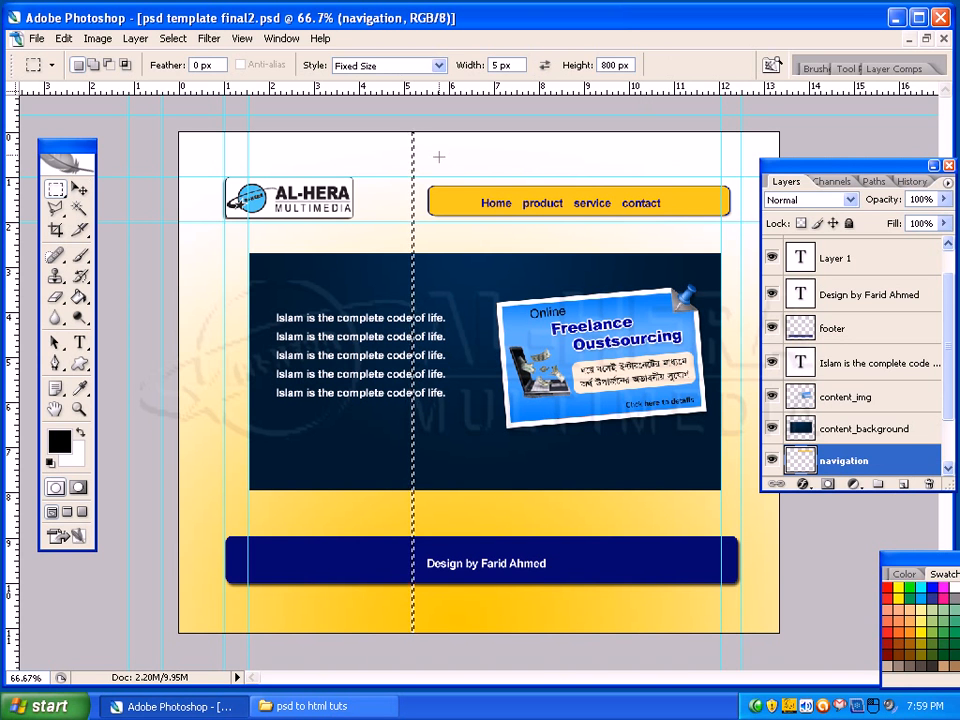
key("ctrl+d")
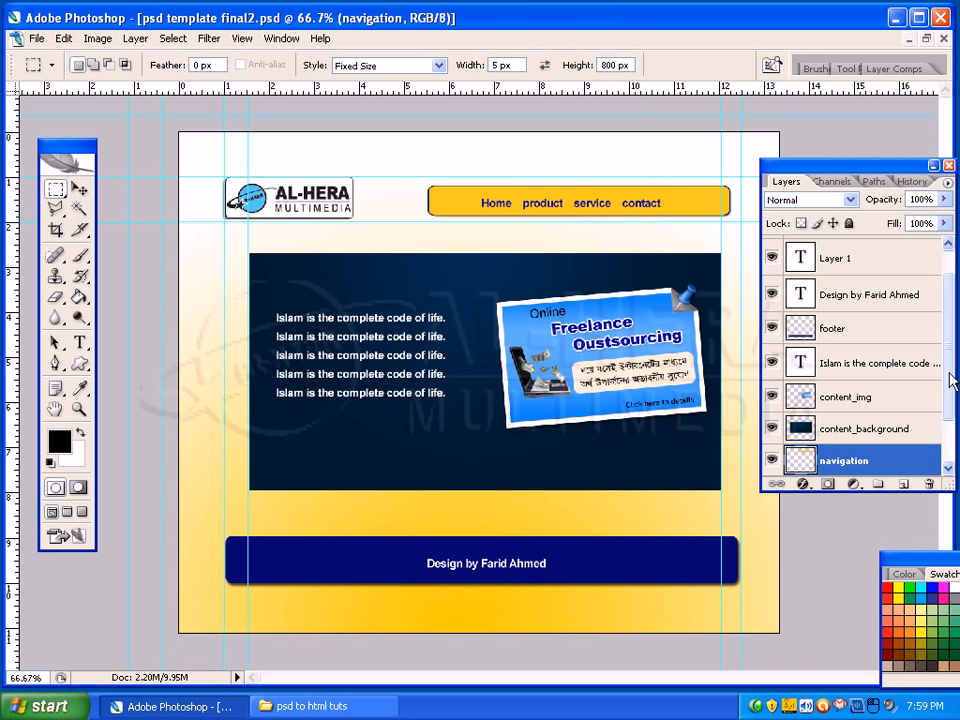
left_click_drag(950, 380, 950, 350)
left_click(814, 258)
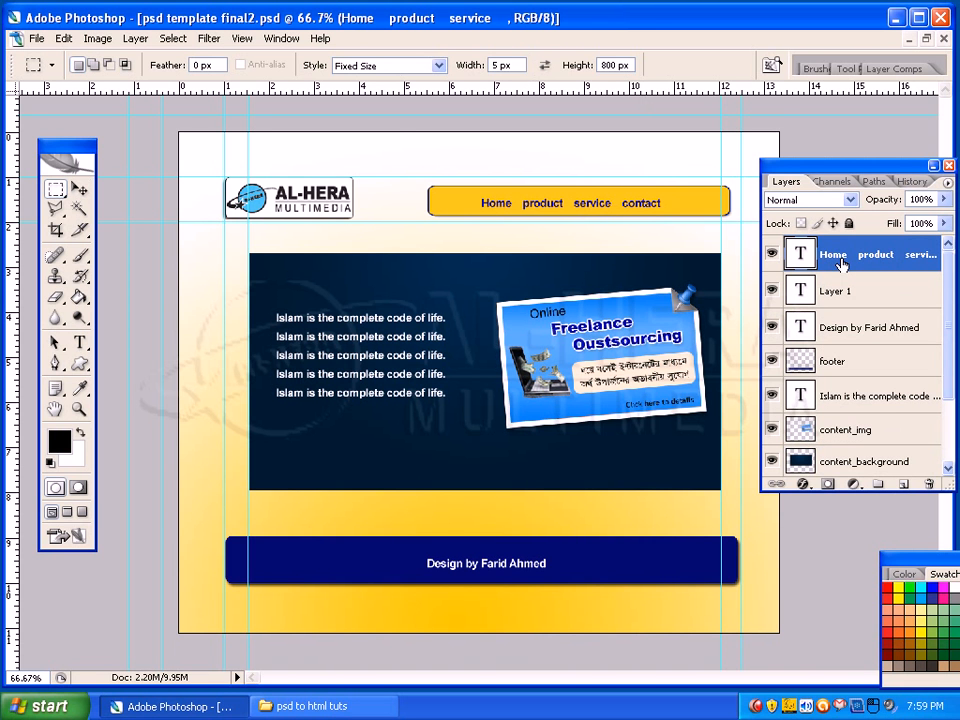
left_click_drag(948, 326, 948, 345)
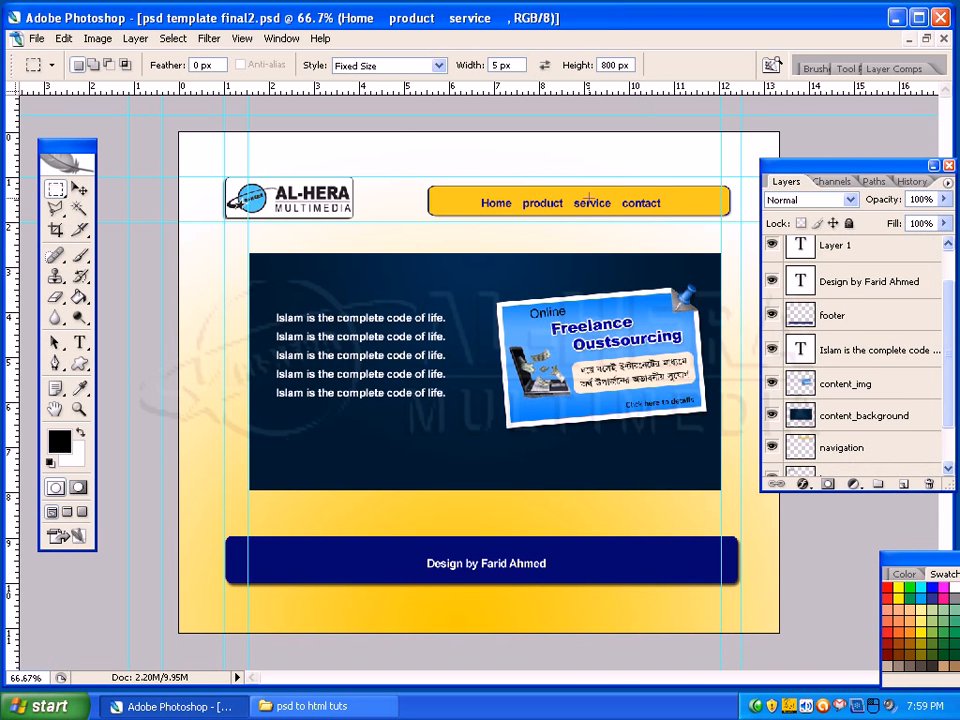
scroll(948, 340, "down", 2)
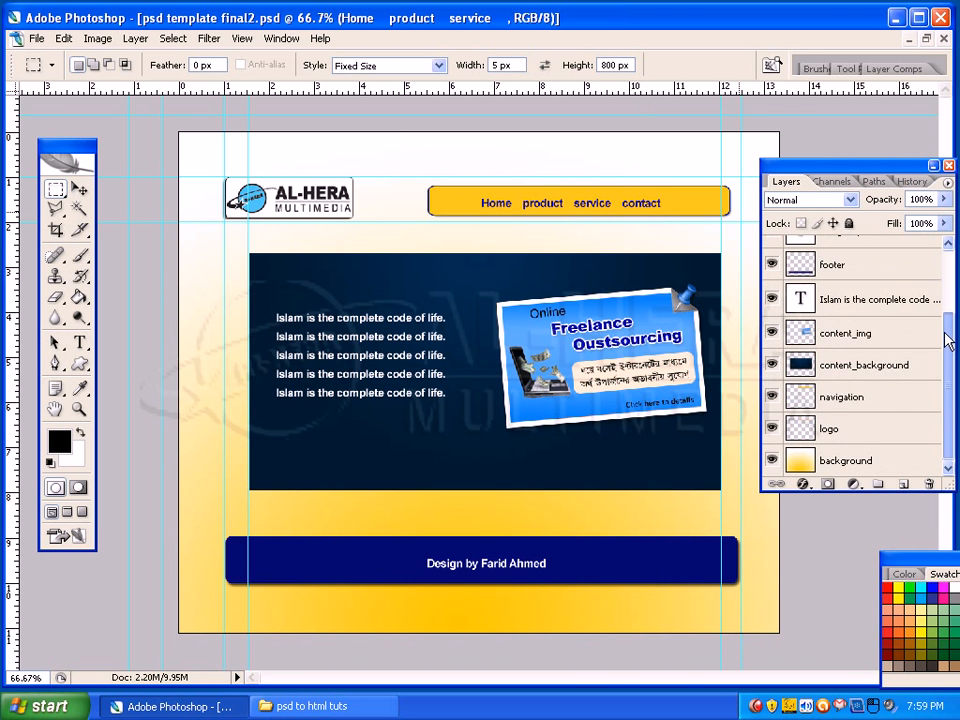
Select the outline of the navigation layer in the template and copy only that layer's content.
left_click(816, 401)
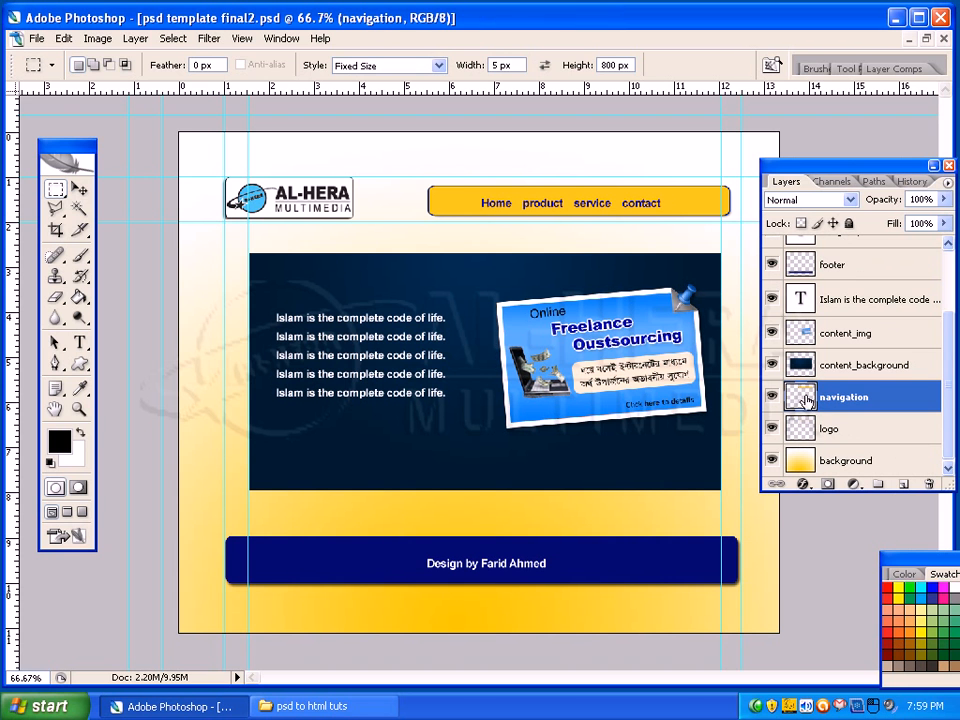
left_click(803, 397, "ctrl")
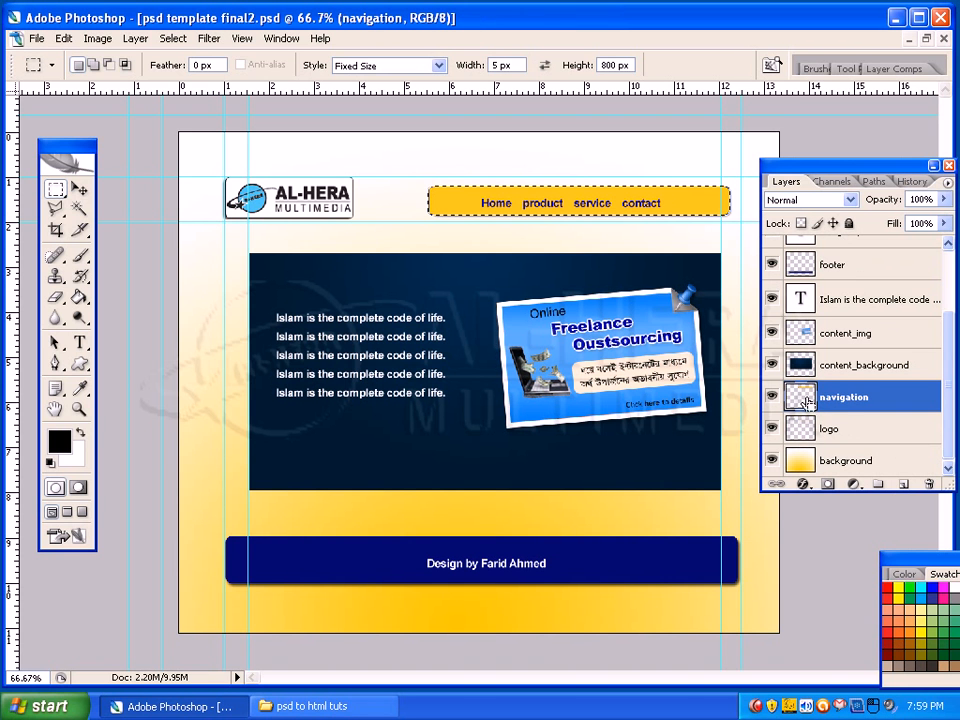
left_click(66, 39)
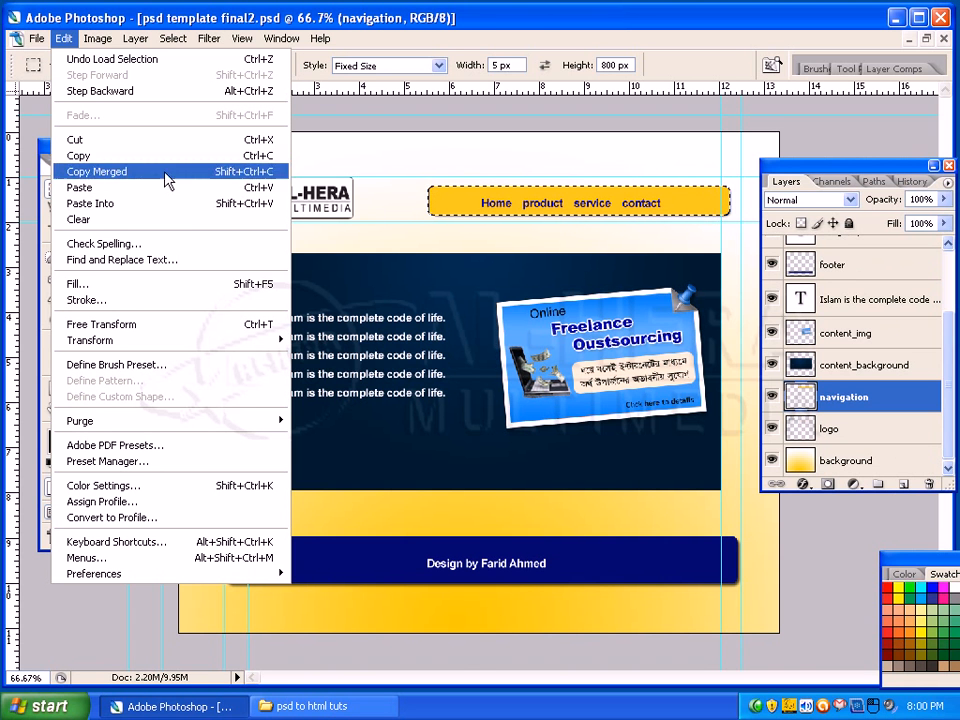
left_click(80, 155)
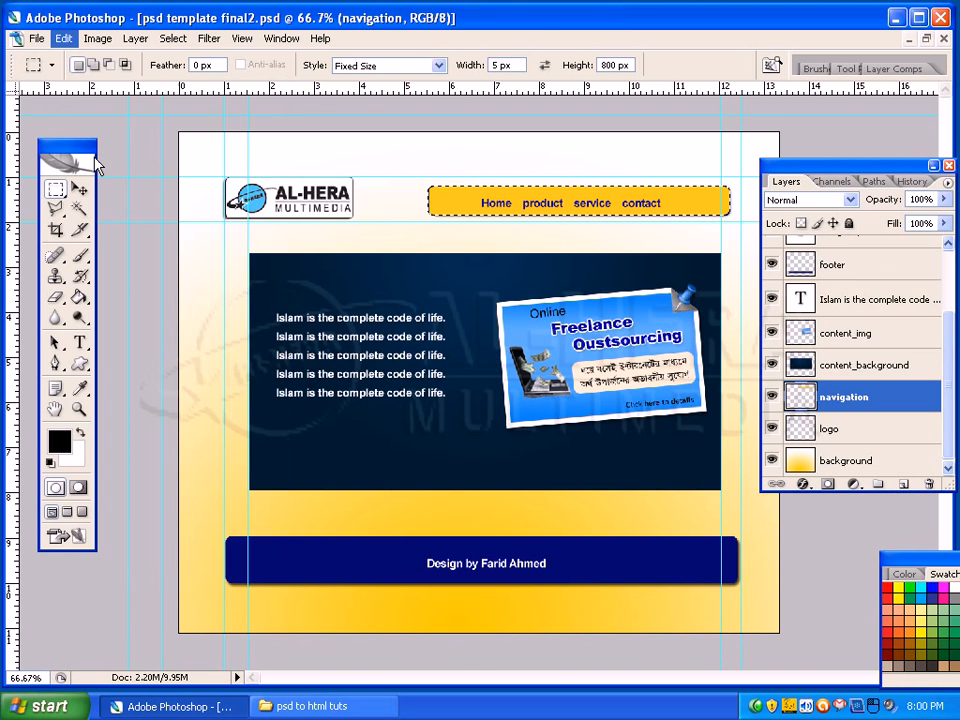
Create a new transparent document at the clipboard's size, paste the copied navigation bar into it and switch to the Move tool.
left_click(37, 40)
left_click(40, 61)
key("Return")
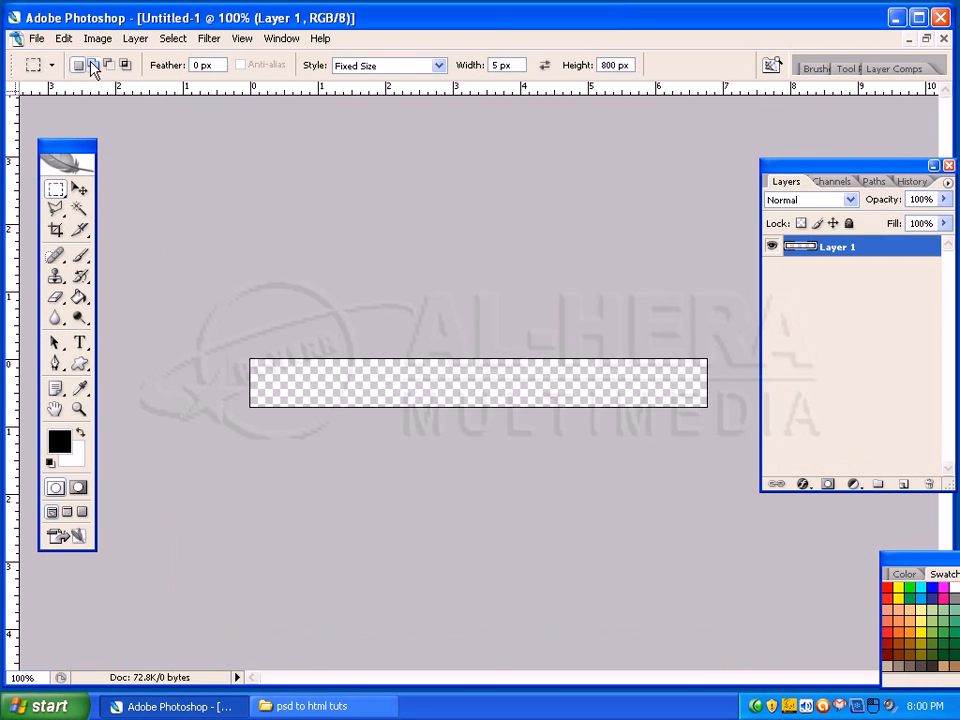
key("ctrl+v")
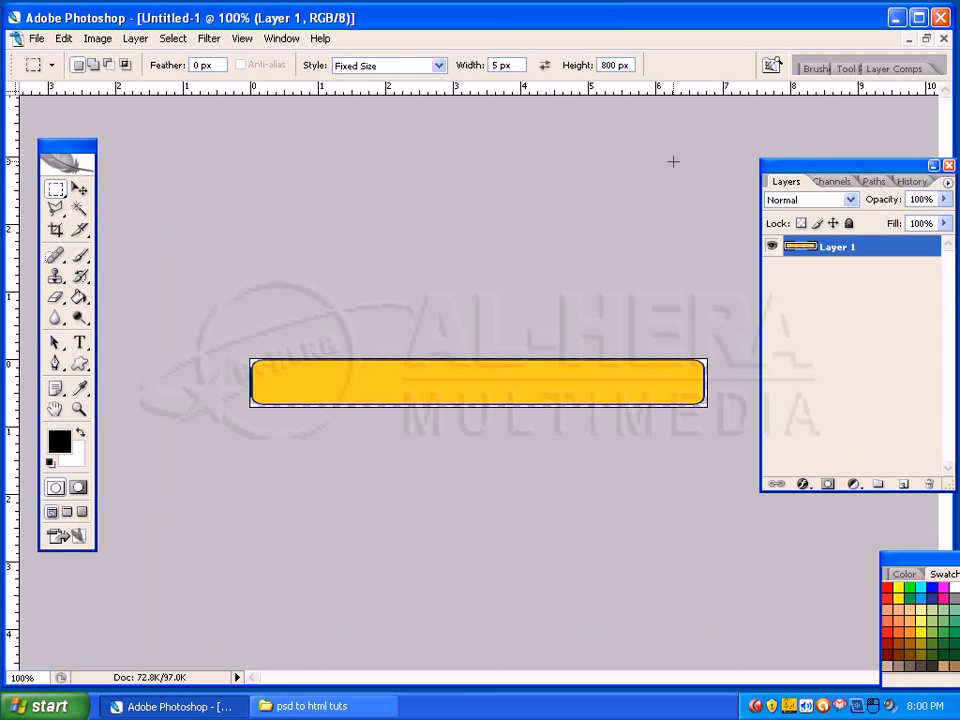
left_click(79, 188)
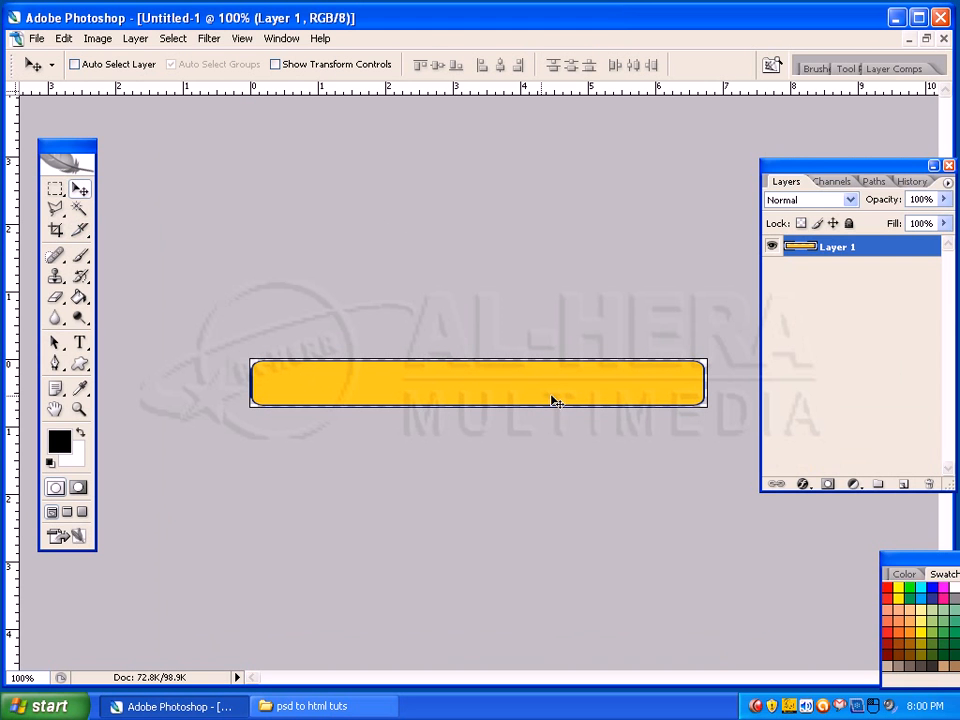
Save the navigation bar for web as a transparent PNG-24 named navigation in the images folder.
left_click(36, 38)
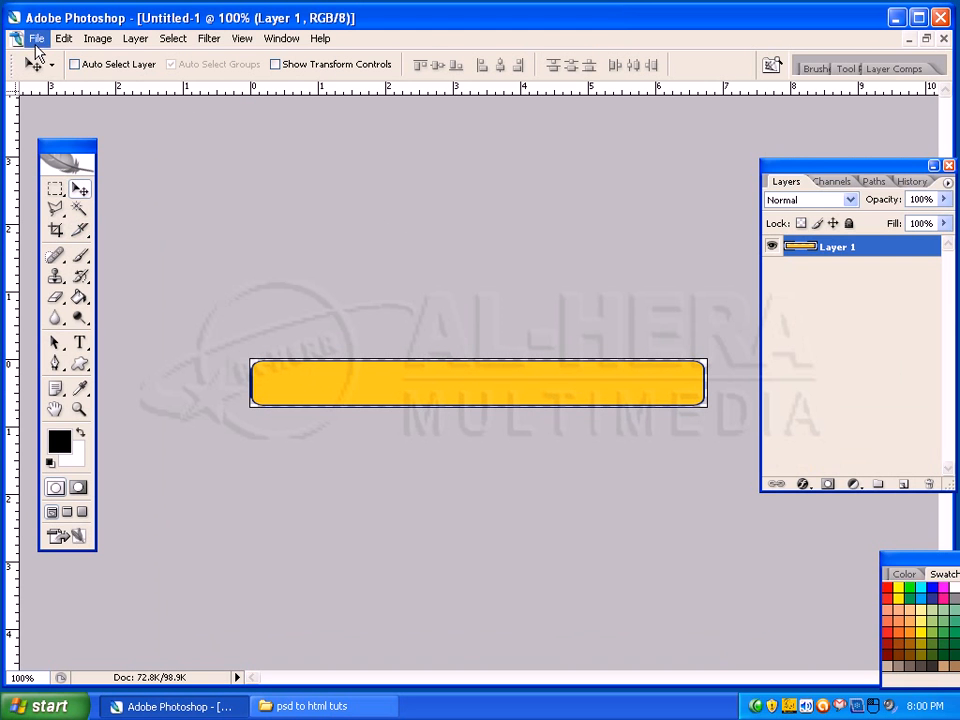
left_click(109, 247)
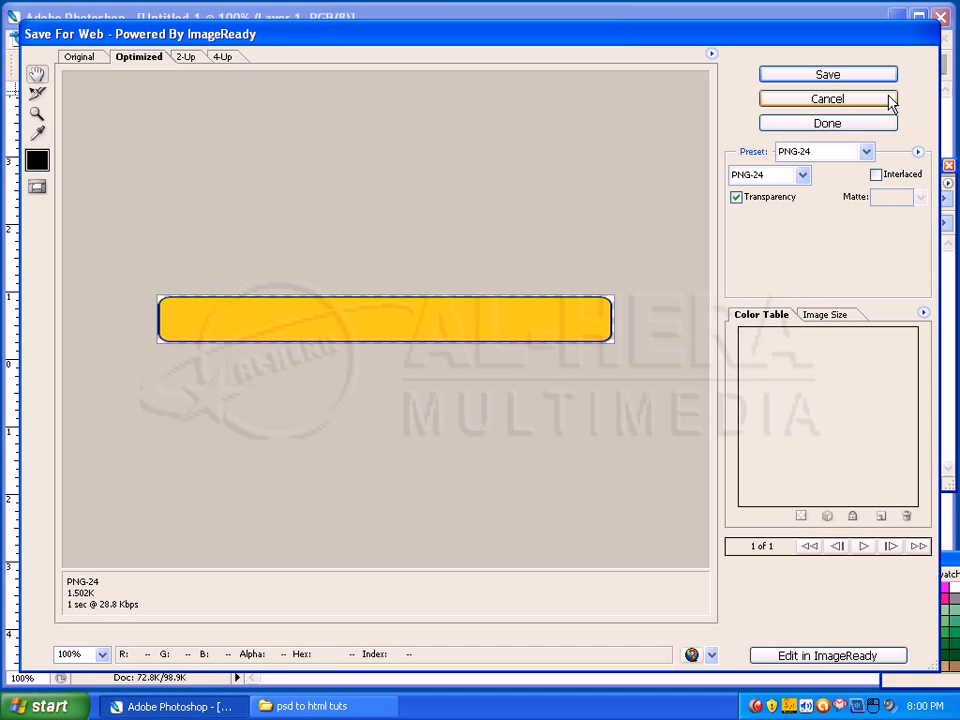
left_click(823, 78)
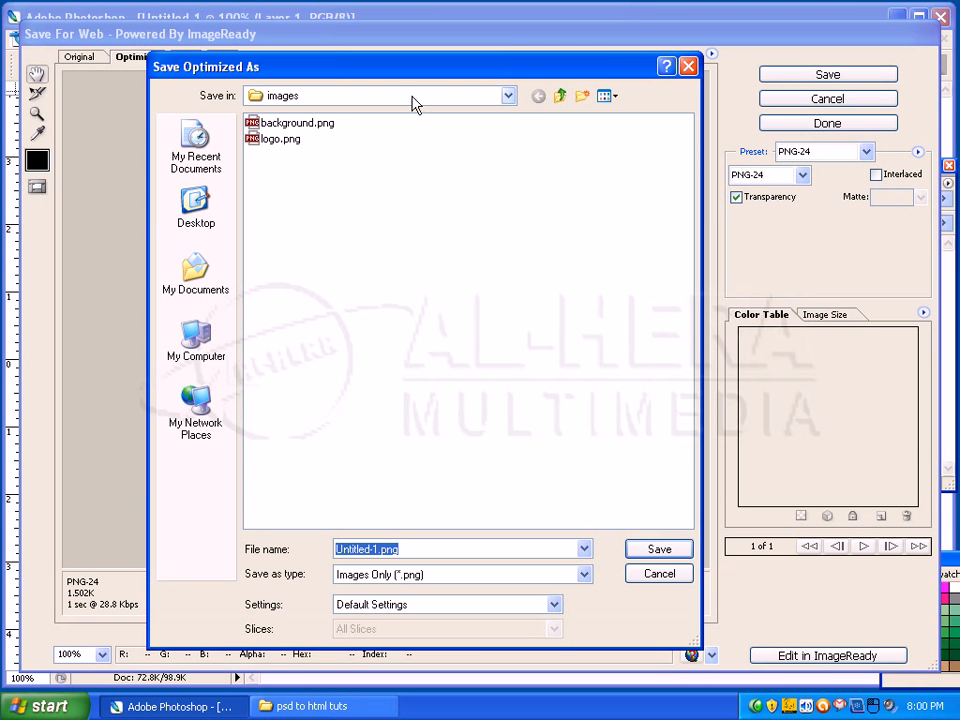
type("navigation")
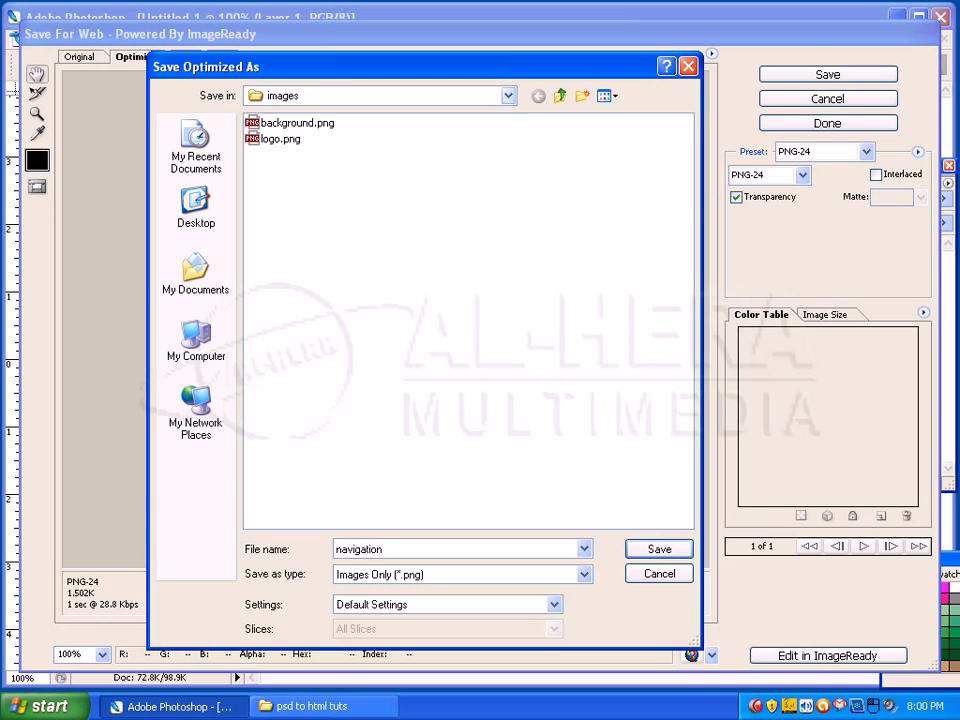
key("Return")
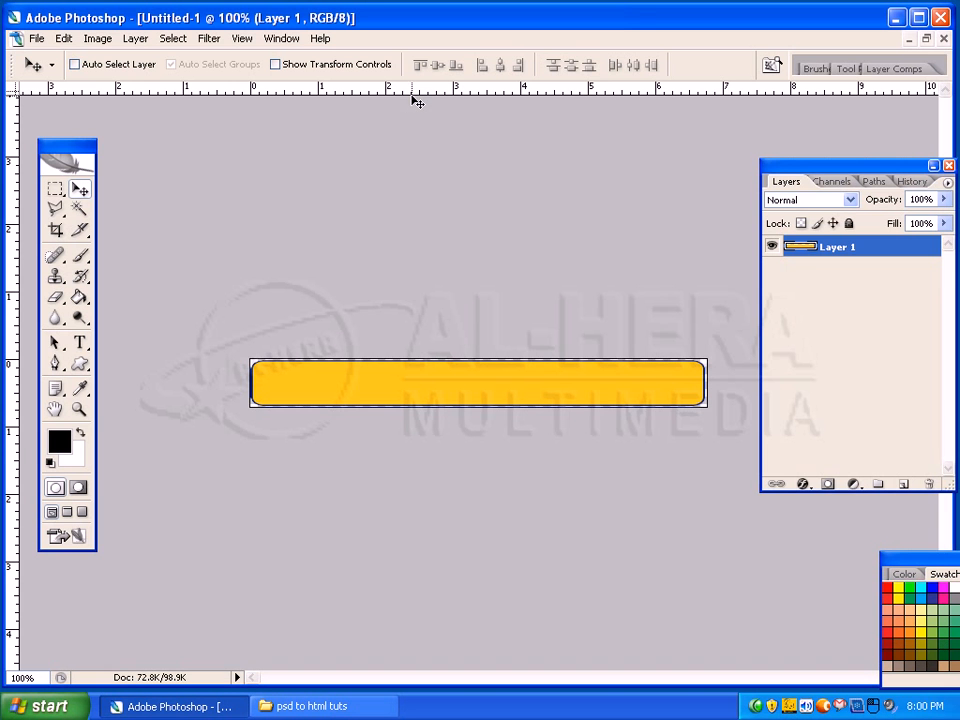
Close the navigation bar document without saving changes and clear the navigation selection in the template.
left_click(943, 39)
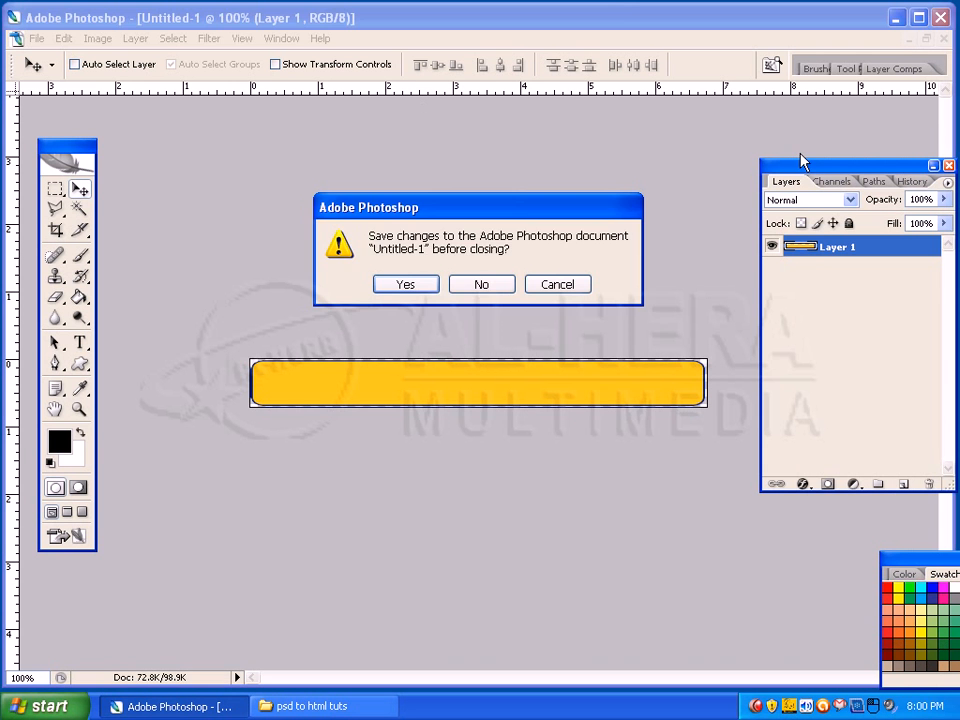
left_click(481, 284)
left_click(55, 189)
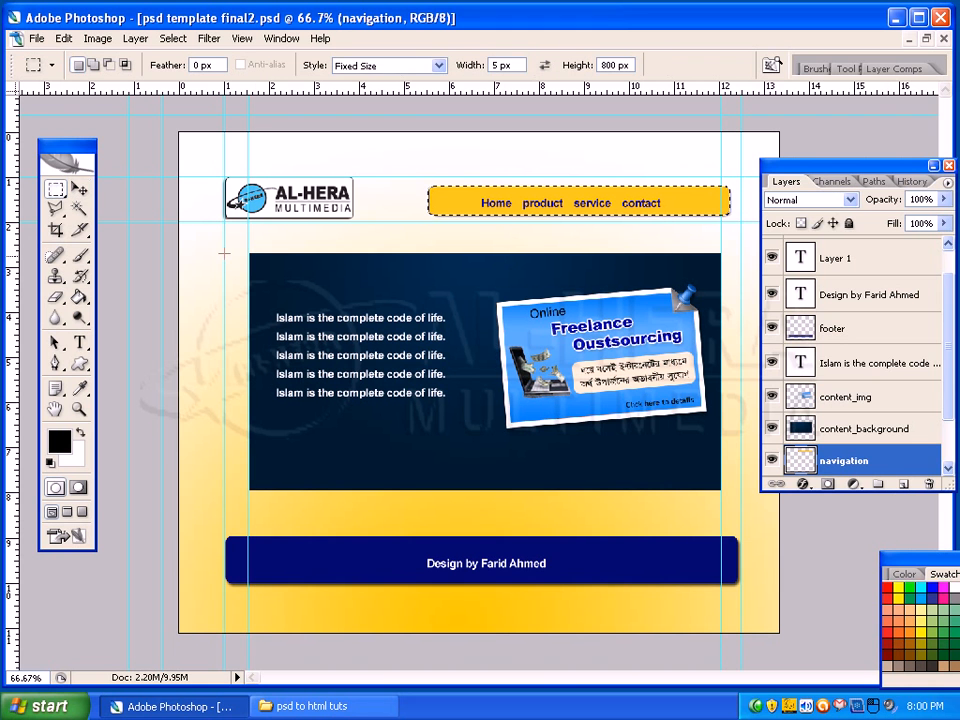
left_click(224, 253)
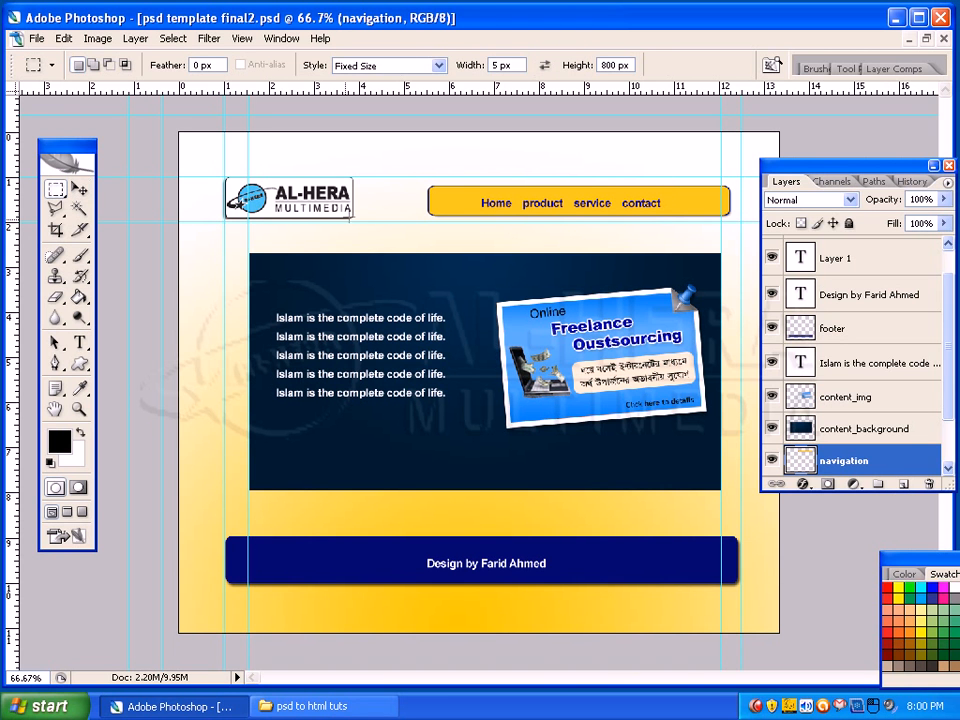
Make the content_background layer active by picking it from the dark content area with the Move tool.
left_click(80, 189)
right_click(286, 268)
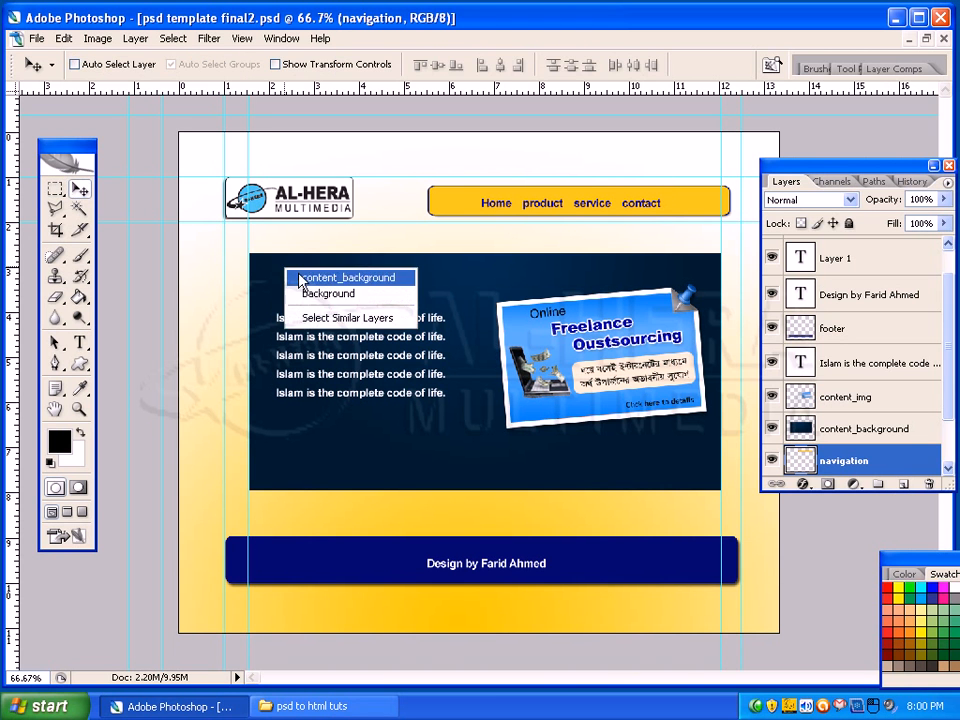
left_click(347, 277)
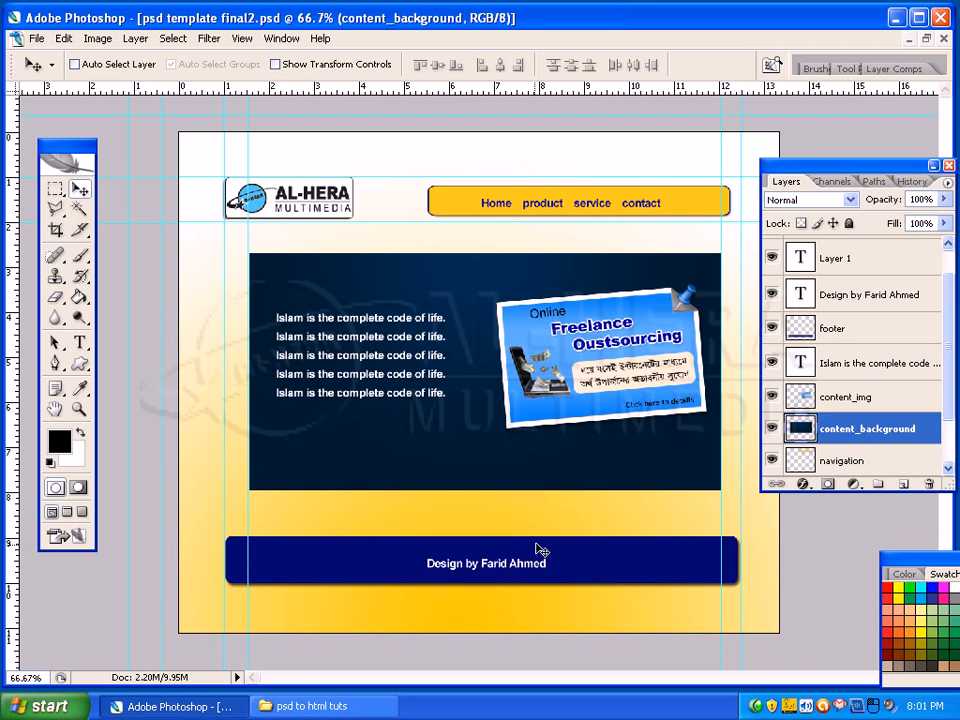
Make the footer layer active in the template.
left_click(915, 322)
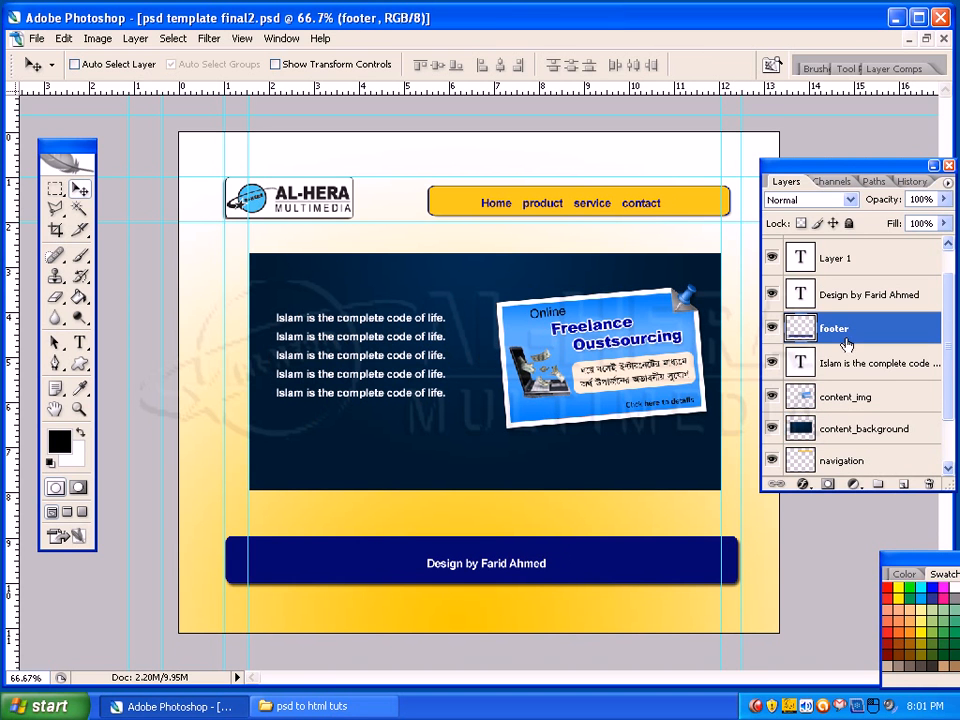
right_click(591, 566)
left_click(598, 568)
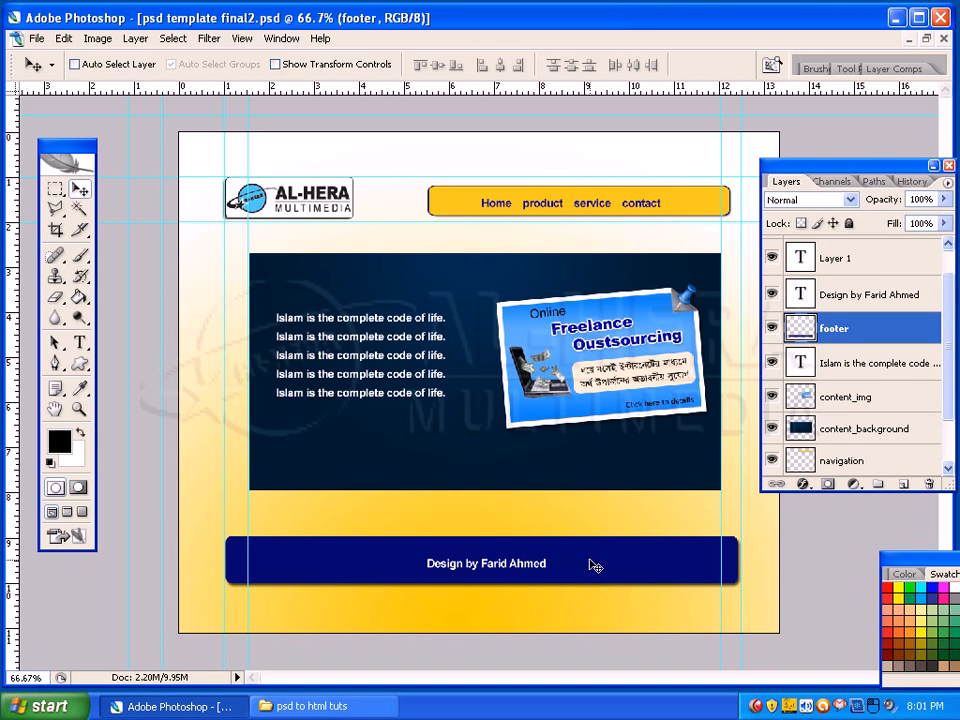